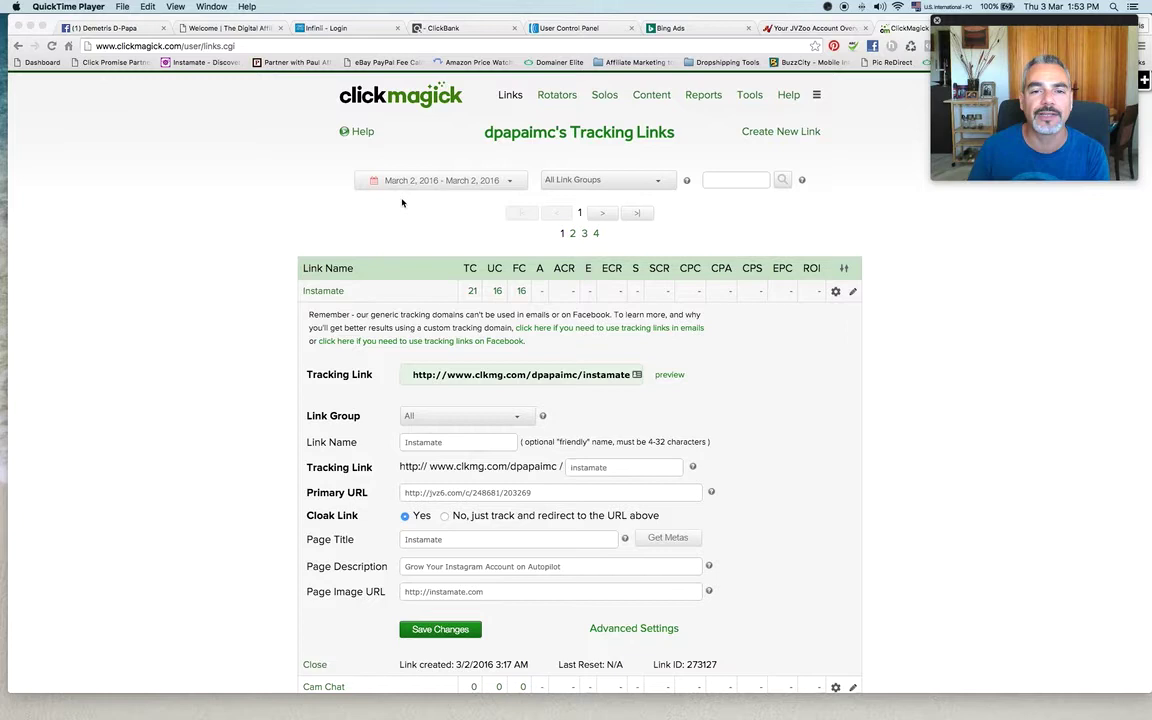
Copy the Instamate link's Primary URL from the ClickMagick edit form
click(511, 490)
drag(535, 492, 403, 492)
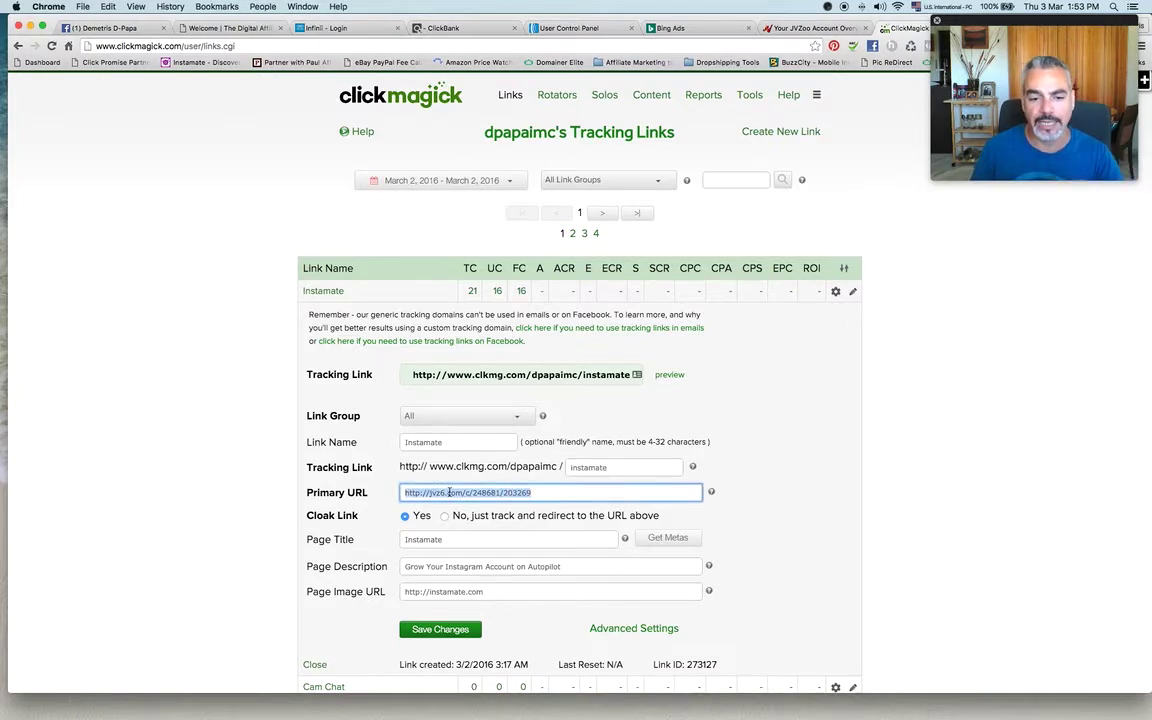
right_click(449, 492)
click(500, 463)
click(531, 492)
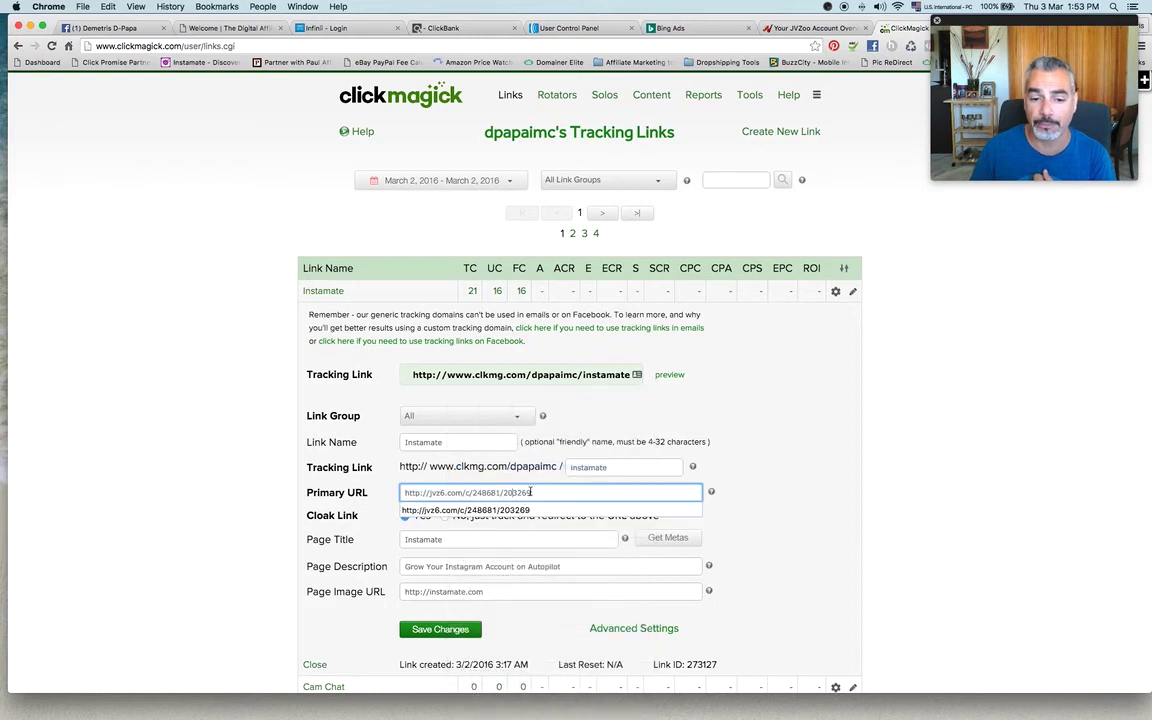
triple_click(531, 492)
click(572, 494)
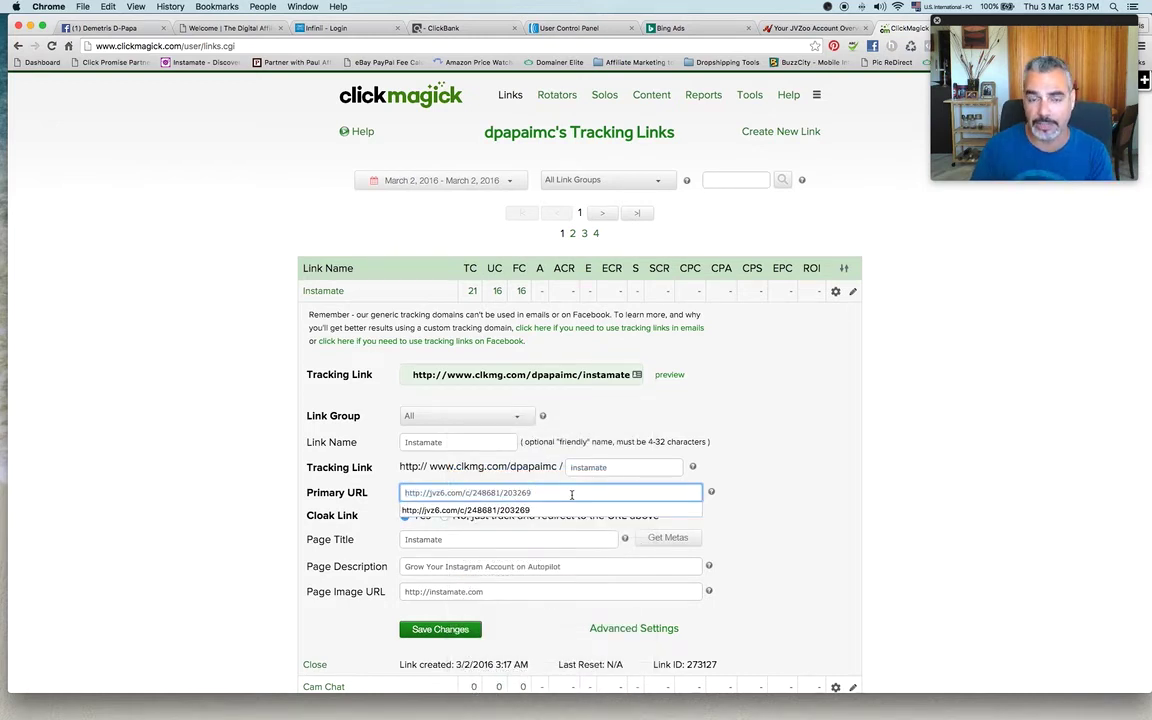
click(540, 406)
scroll(463, 521, down, 2)
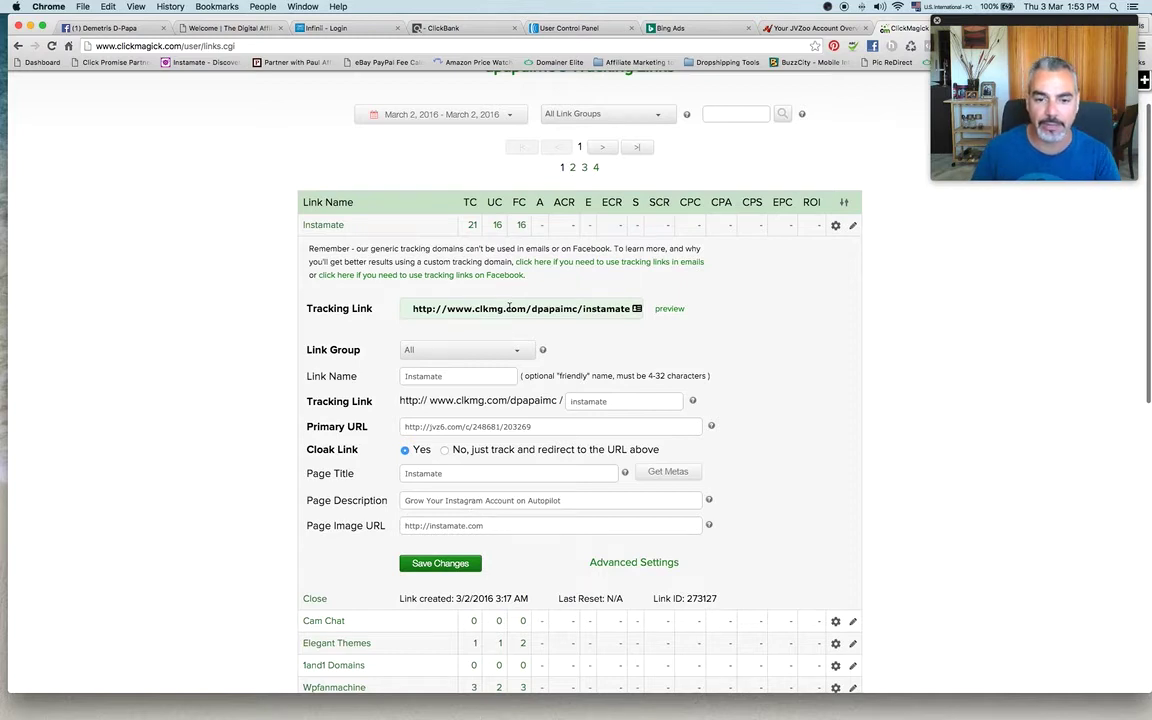
drag(412, 309, 638, 312)
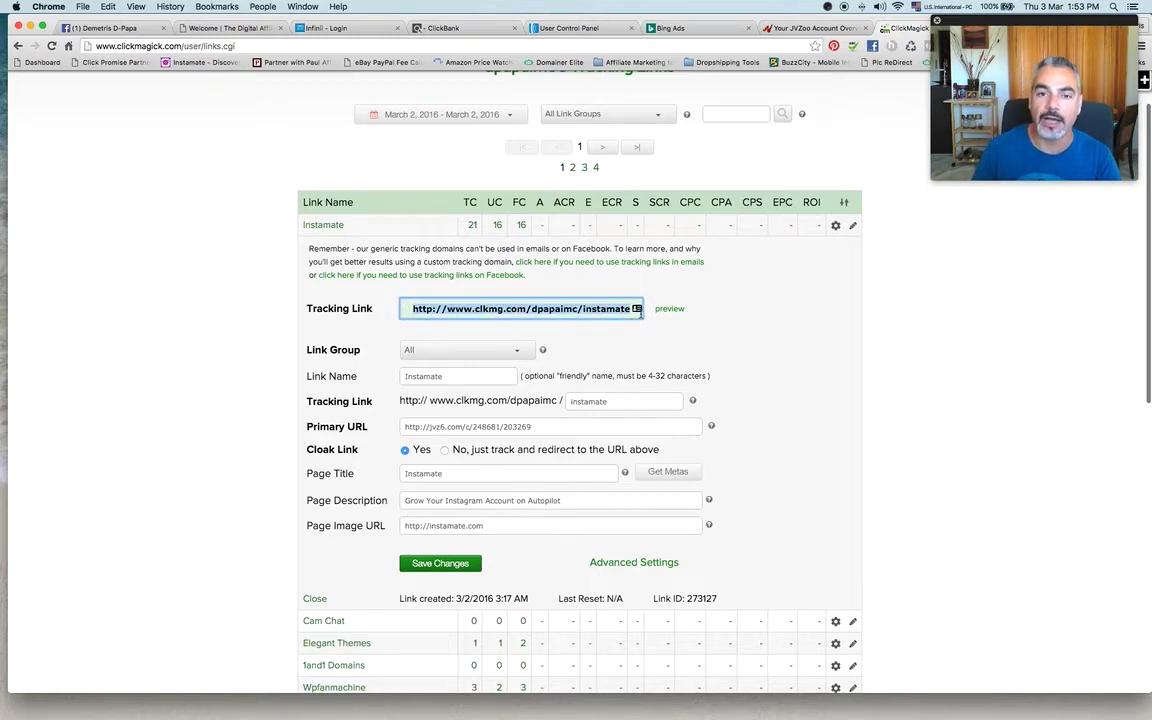
scroll(638, 310, up, 1)
right_click(538, 312)
click(636, 277)
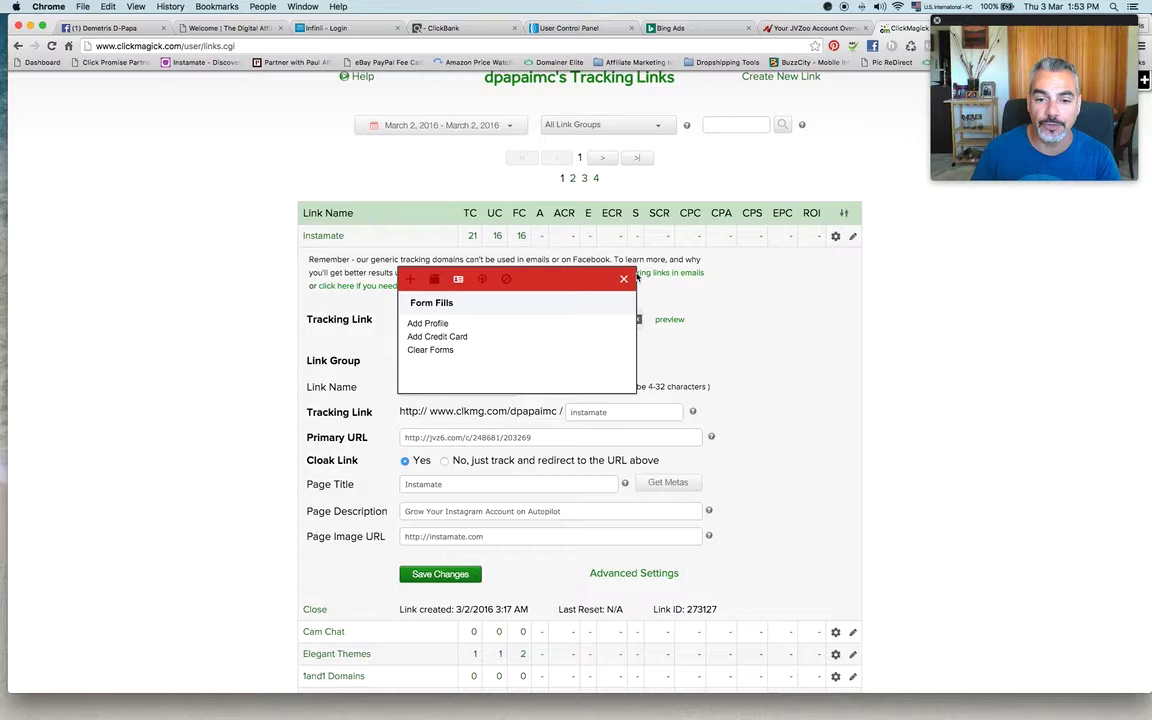
click(624, 279)
right_click(518, 317)
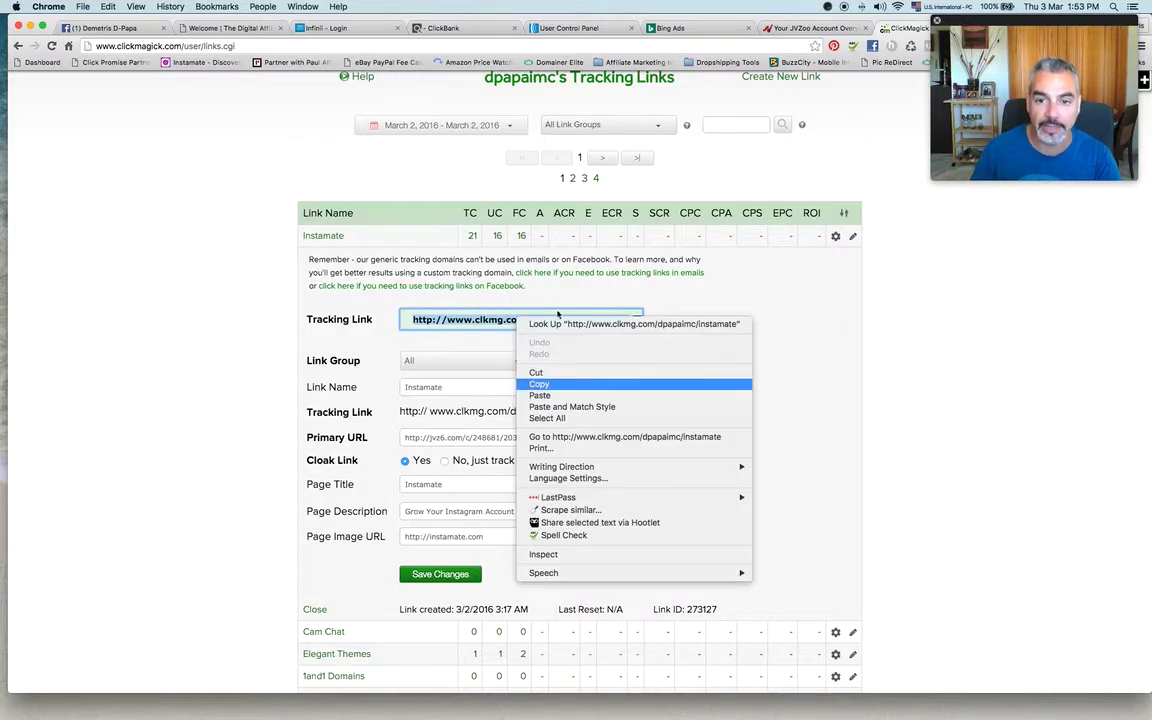
click(540, 384)
drag(645, 16, 617, 24)
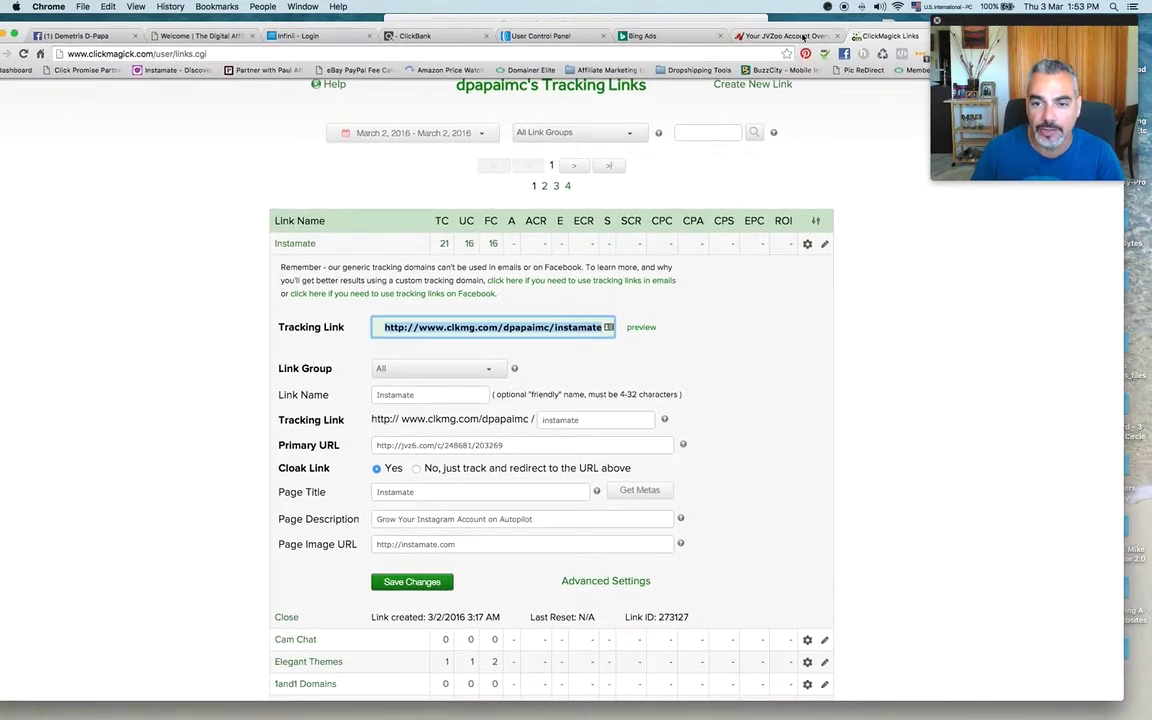
Paste the tracking link into another tab to confirm the Instamate landing page loads, then close it
click(785, 36)
key(super+l)
key(super+v)
key(Return)
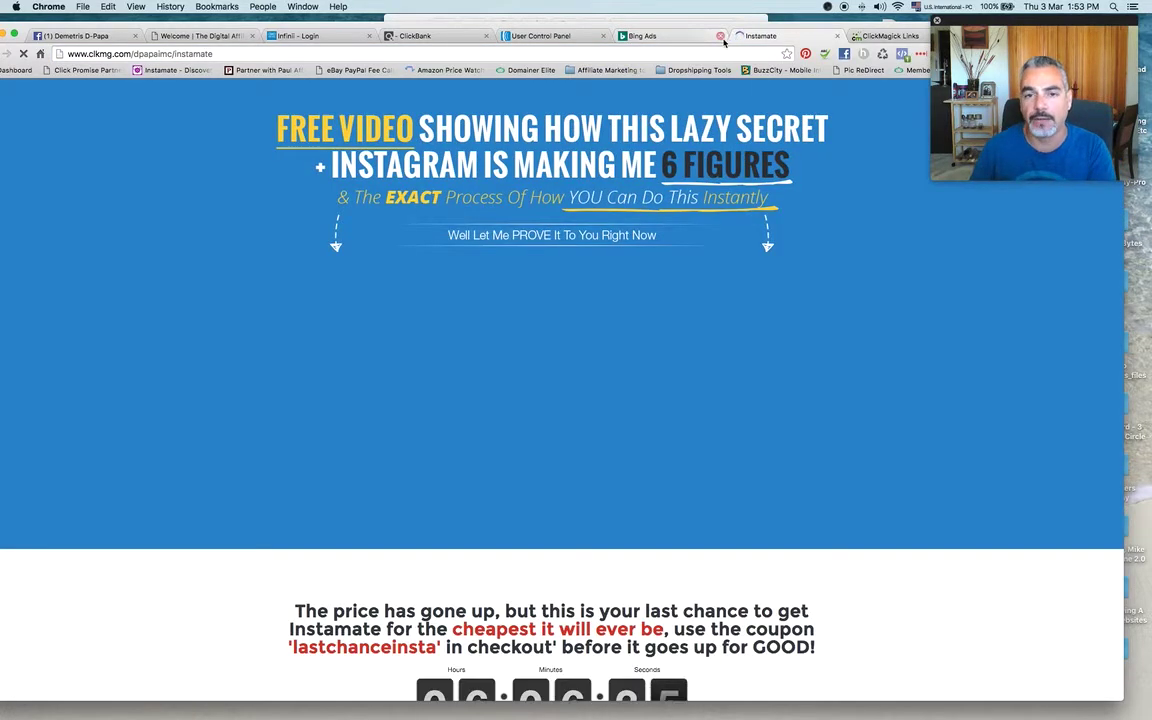
click(838, 36)
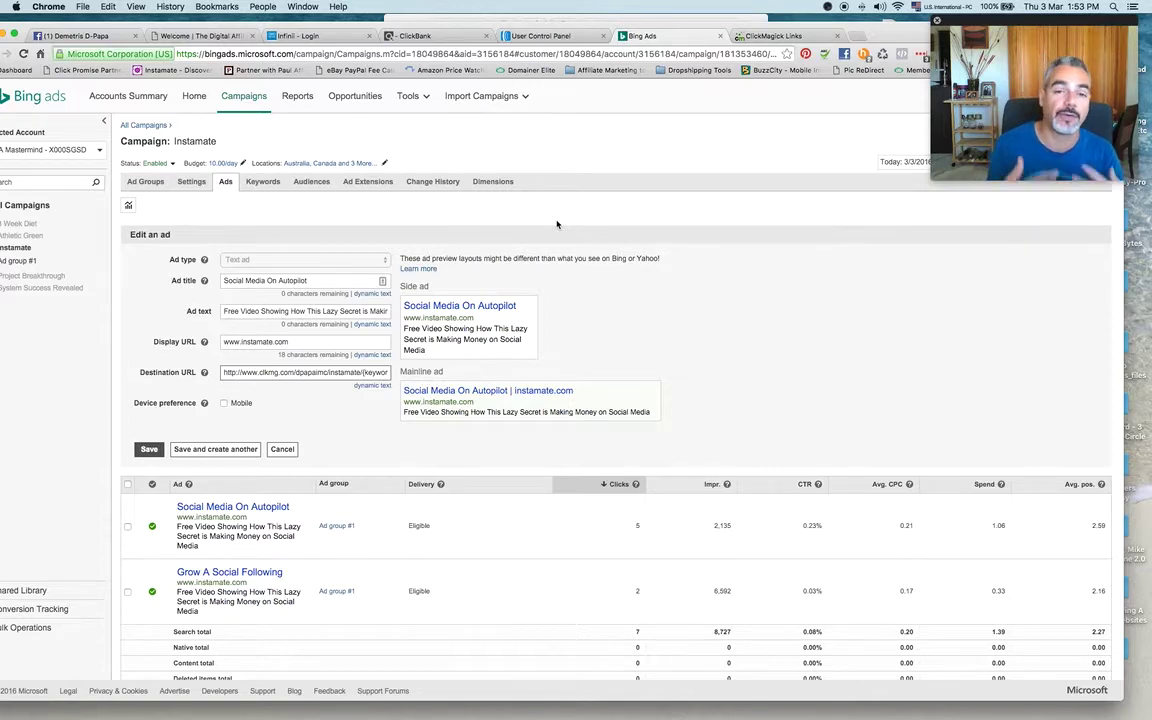
scroll(530, 307, down, 2)
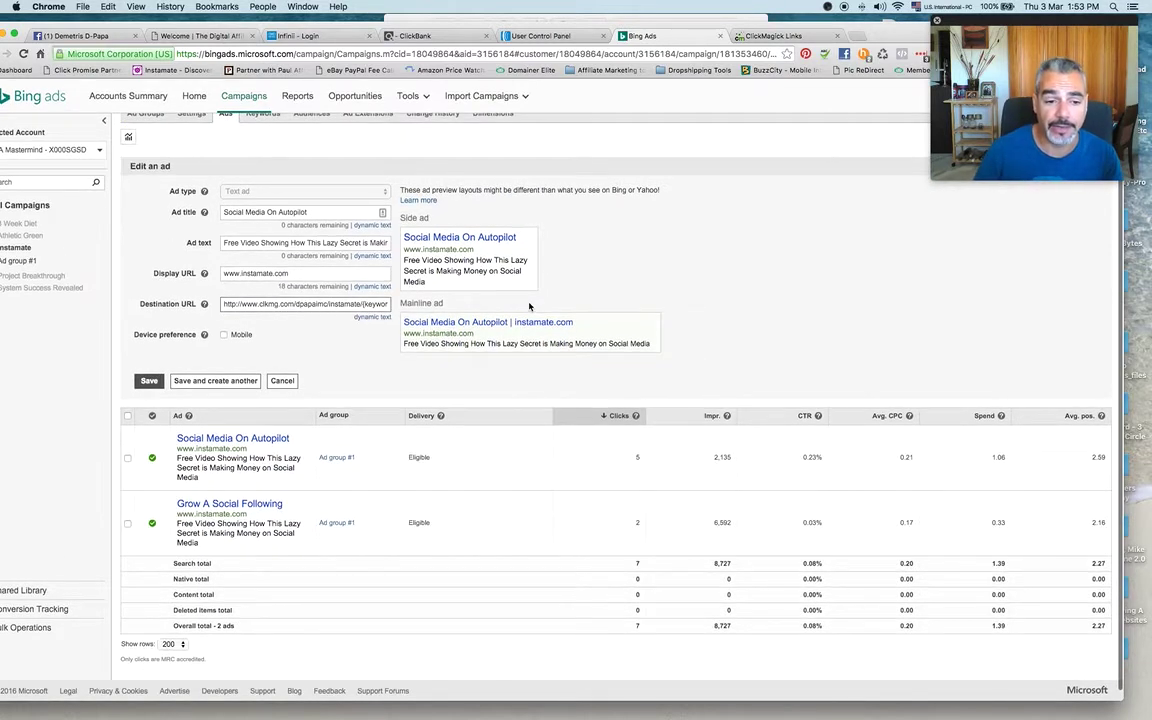
scroll(530, 307, up, 3)
scroll(506, 329, down, 2)
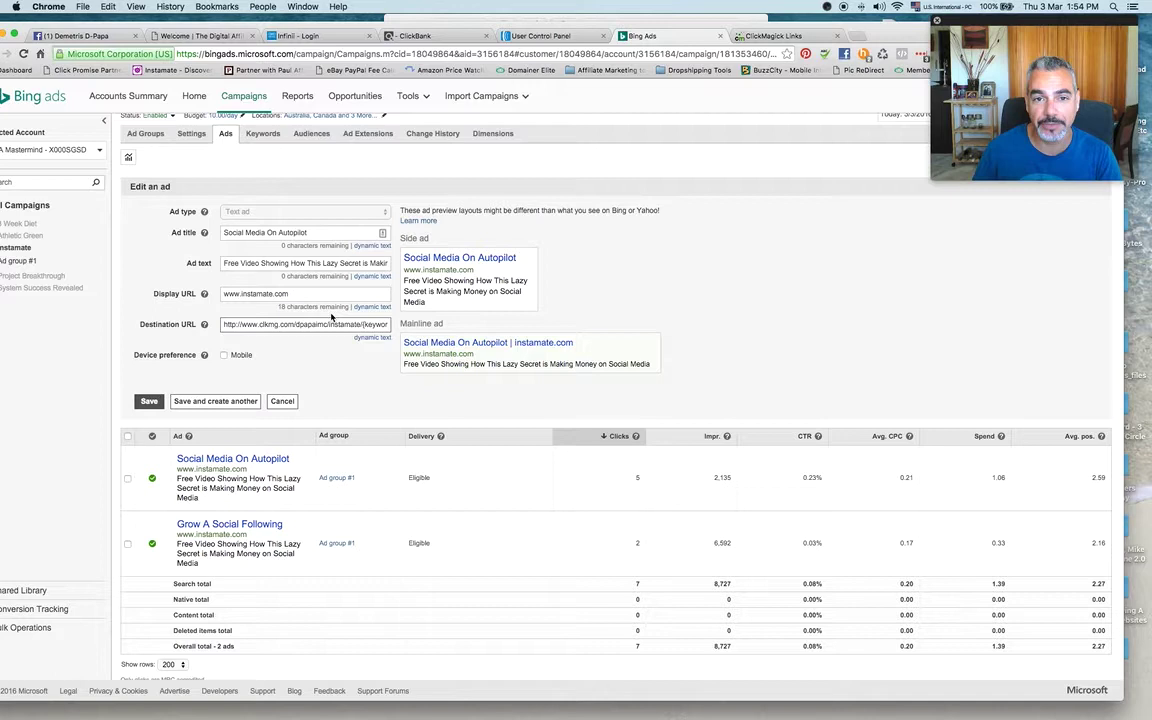
drag(329, 324, 547, 344)
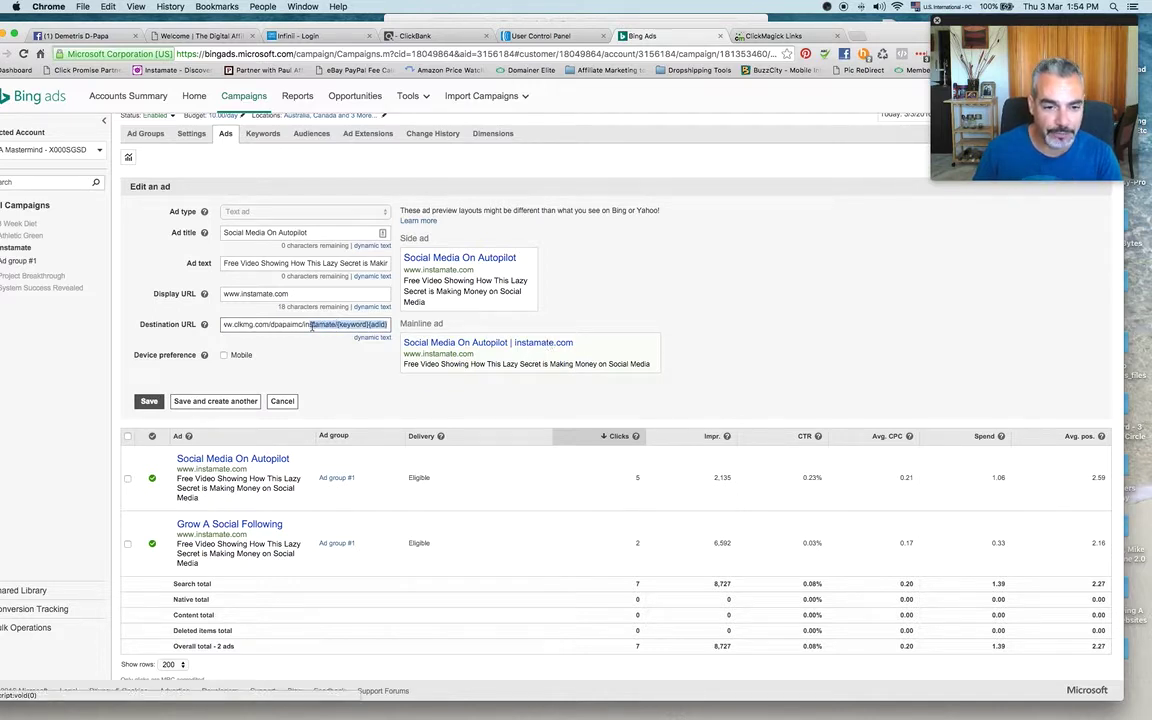
click(296, 290)
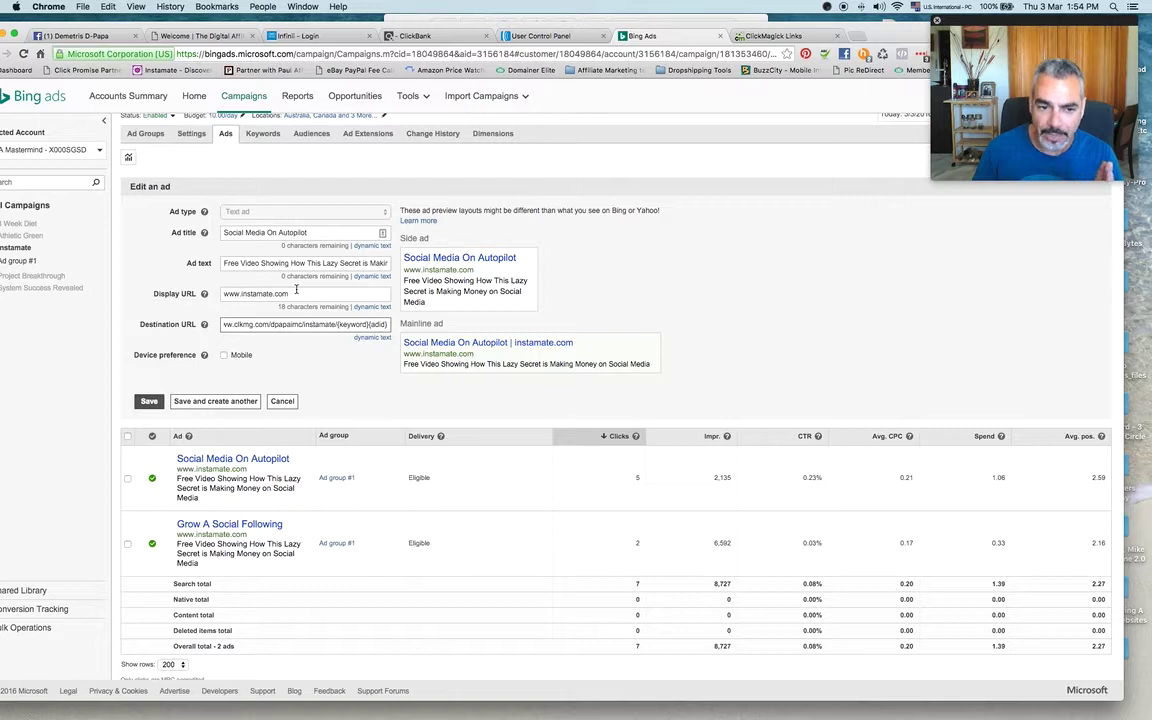
drag(296, 291, 205, 291)
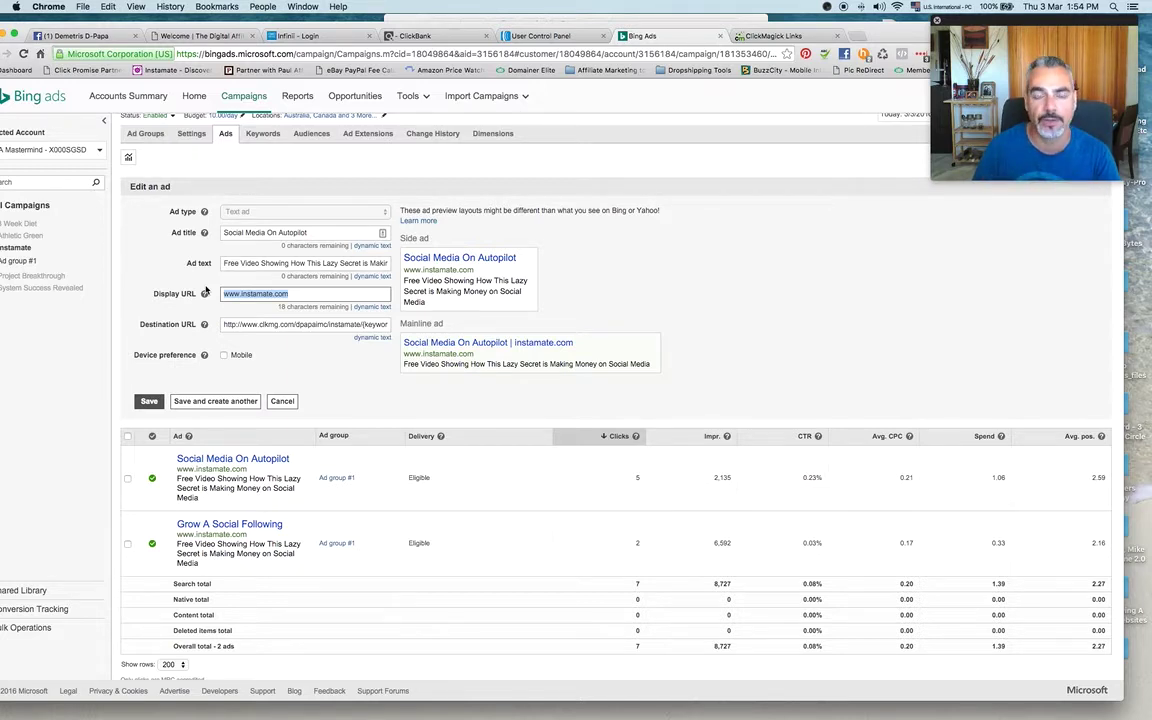
click(299, 293)
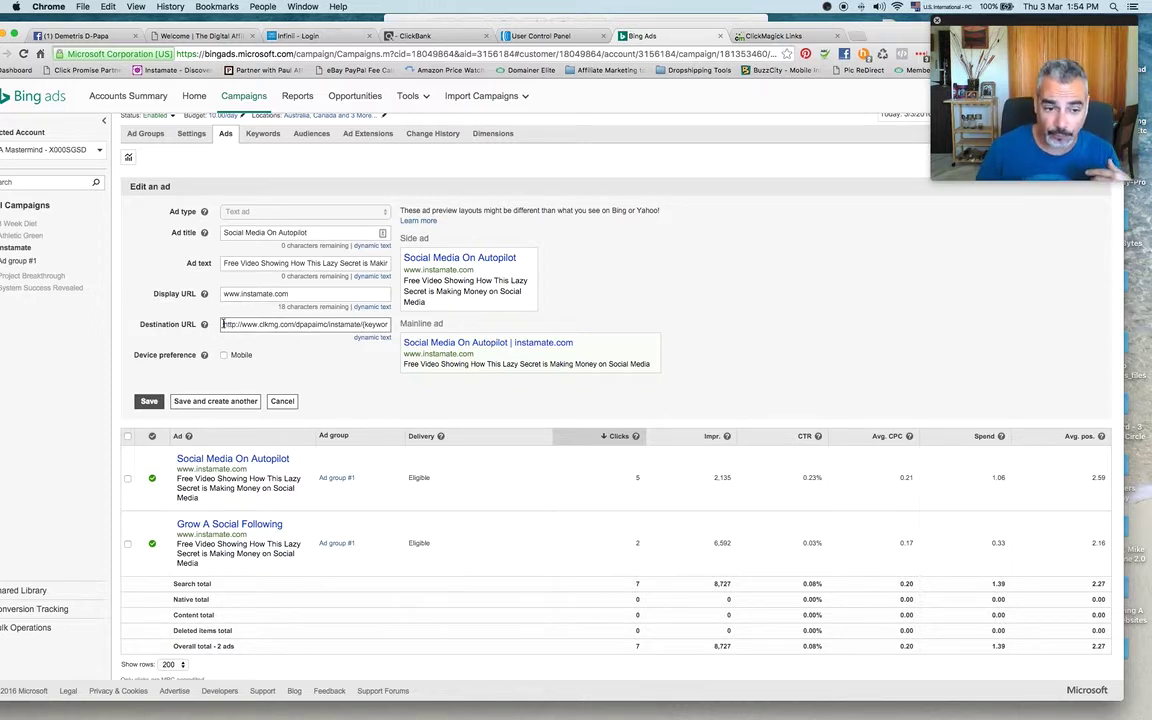
drag(225, 324, 470, 326)
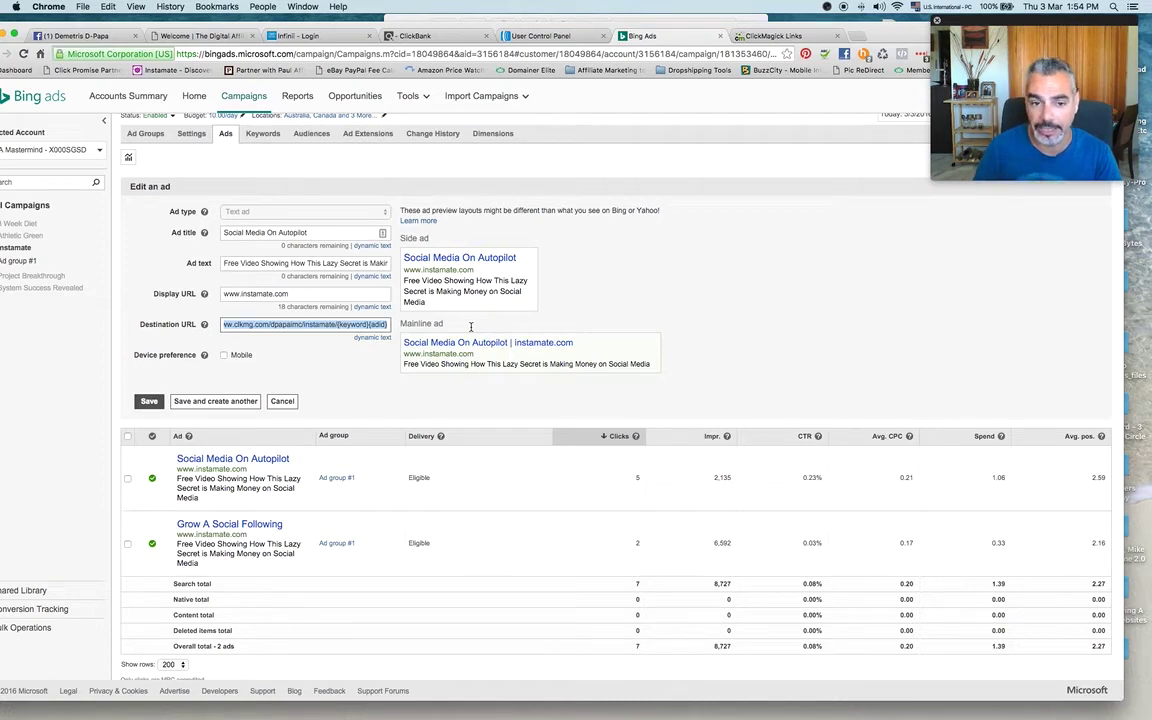
Highlight the {keyword}{adid} tokens in the Bing Ads Destination URL, then switch to ClickMagick
click(355, 324)
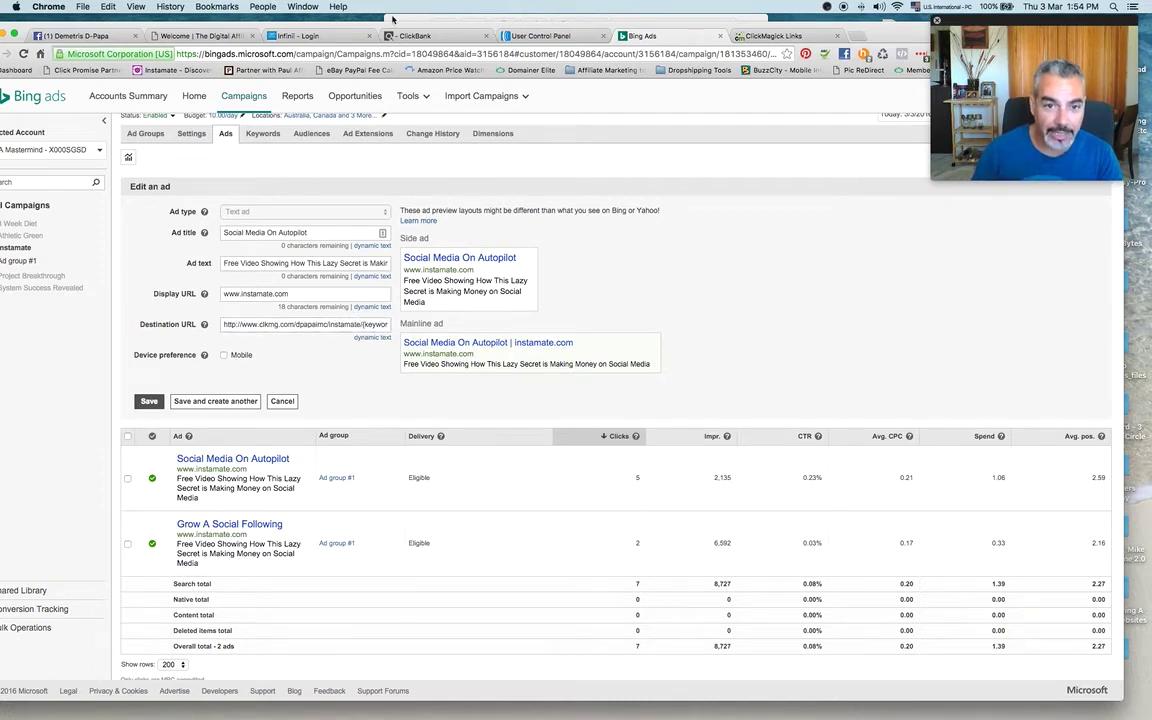
click(770, 36)
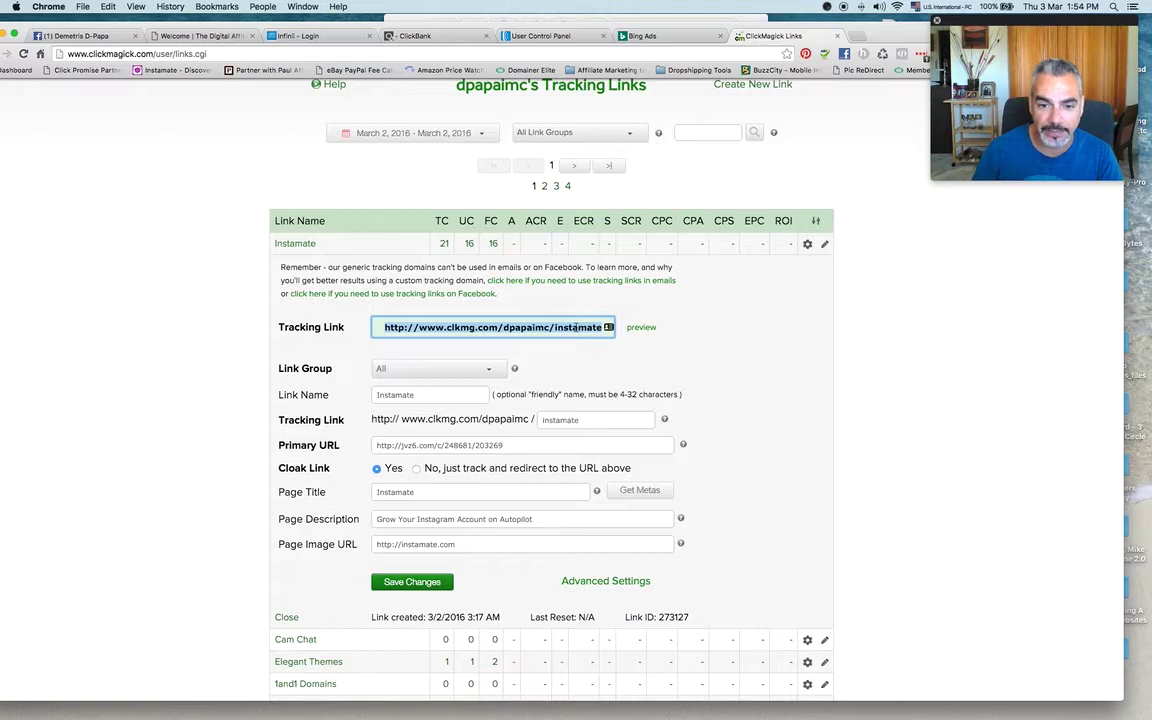
click(398, 329)
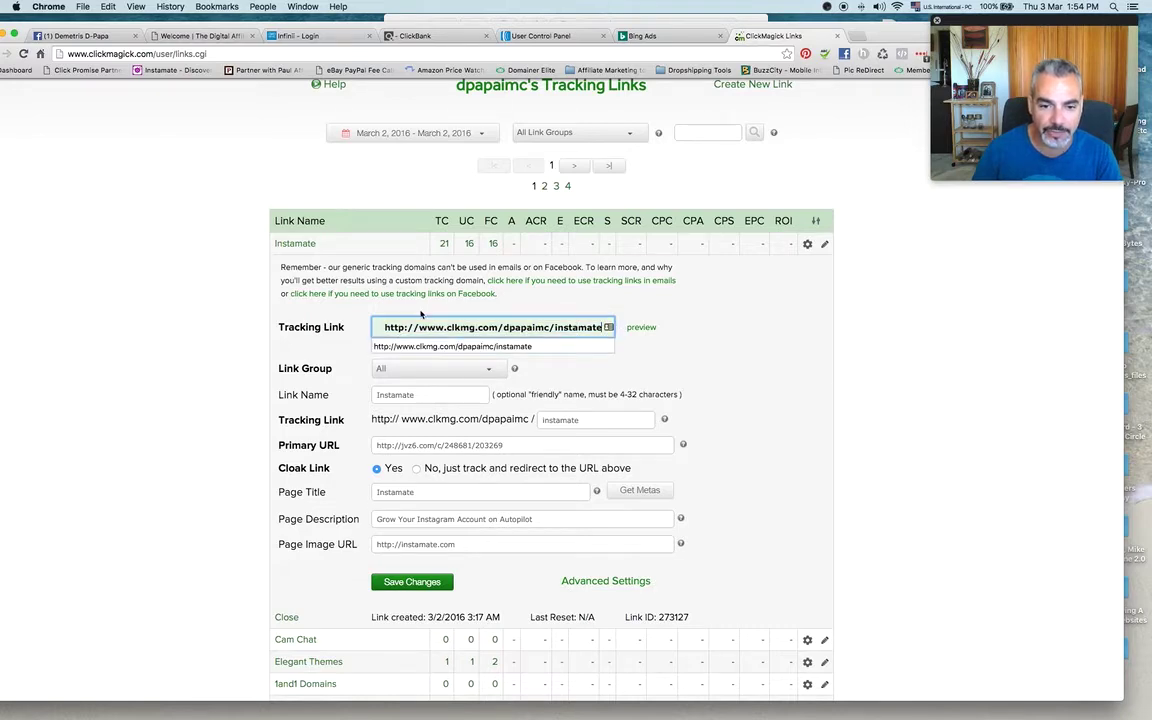
click(640, 36)
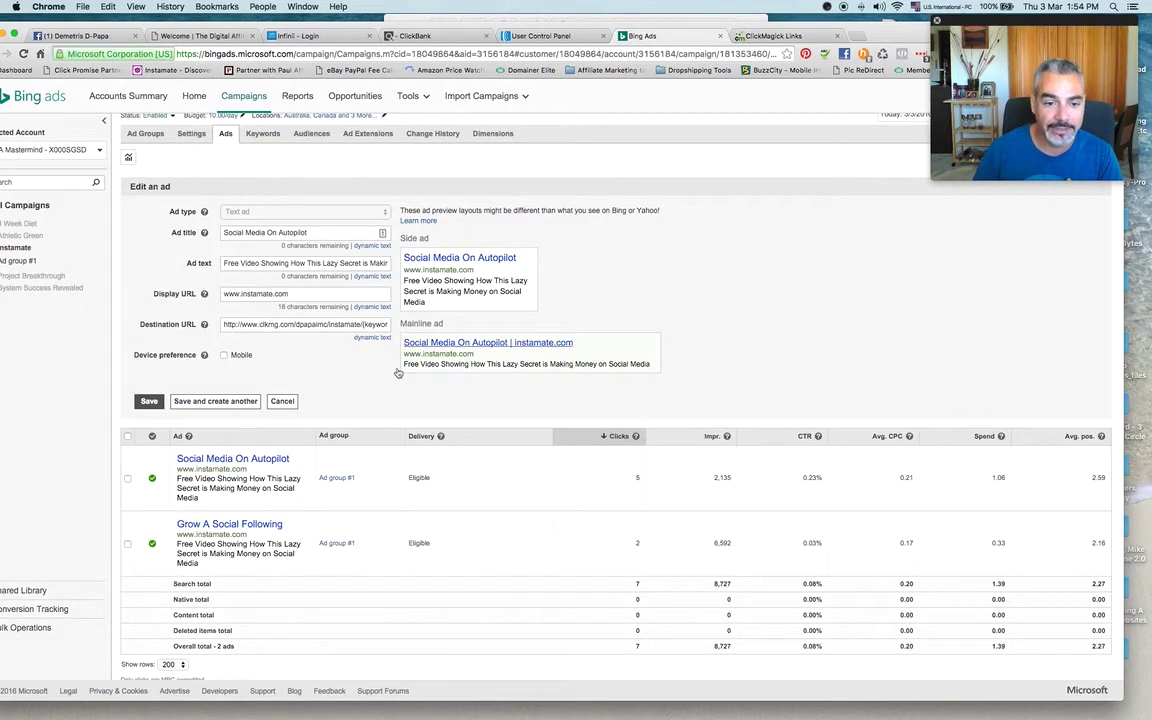
click(361, 324)
key(shift+End)
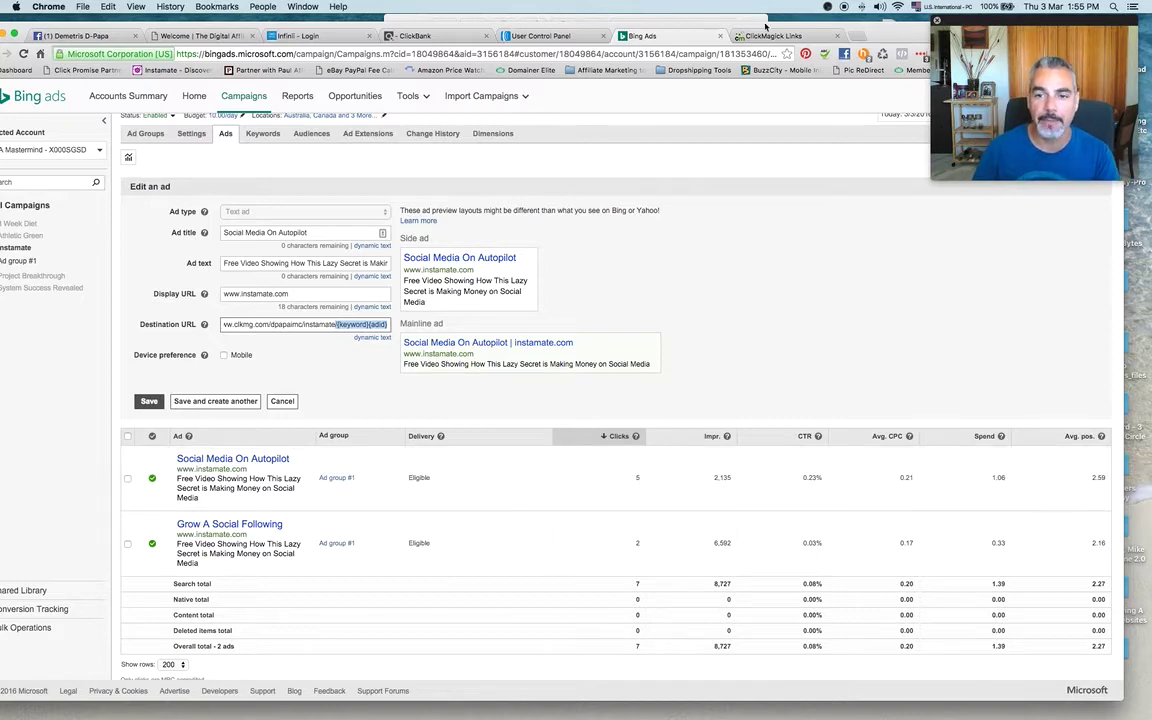
key(ctrl+Tab)
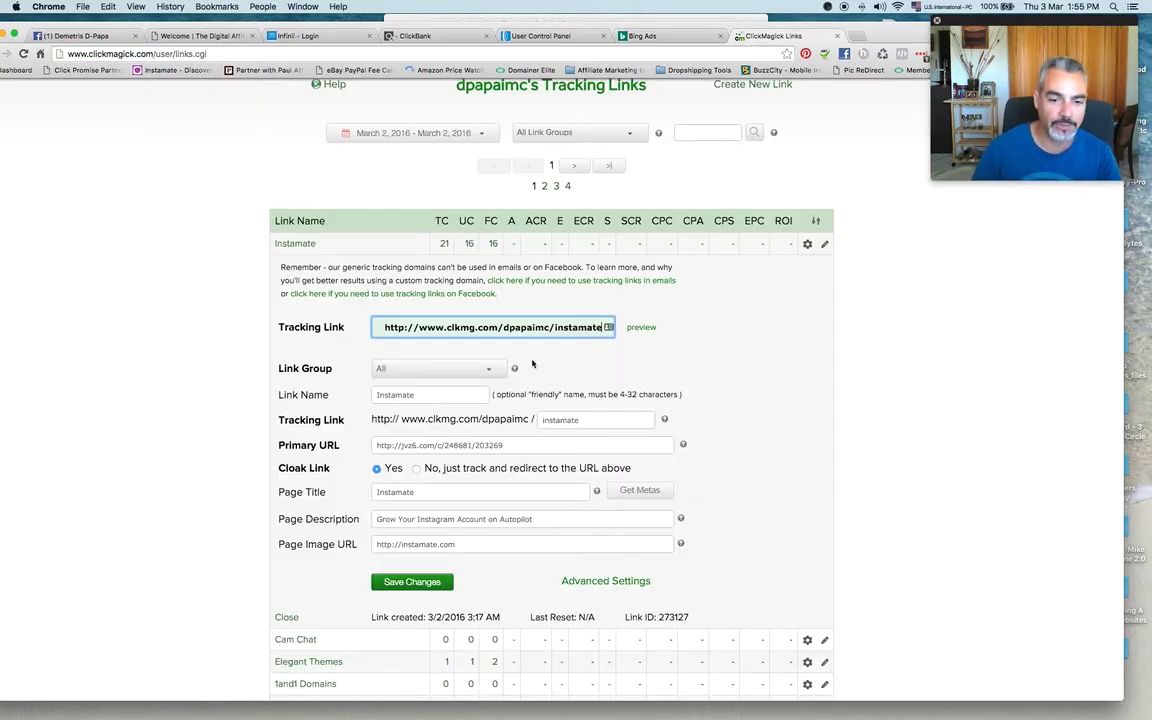
Show the Instamate link's Sub-ID click stats and highlight a sub-ID's keyword part
scroll(481, 328, down, 3)
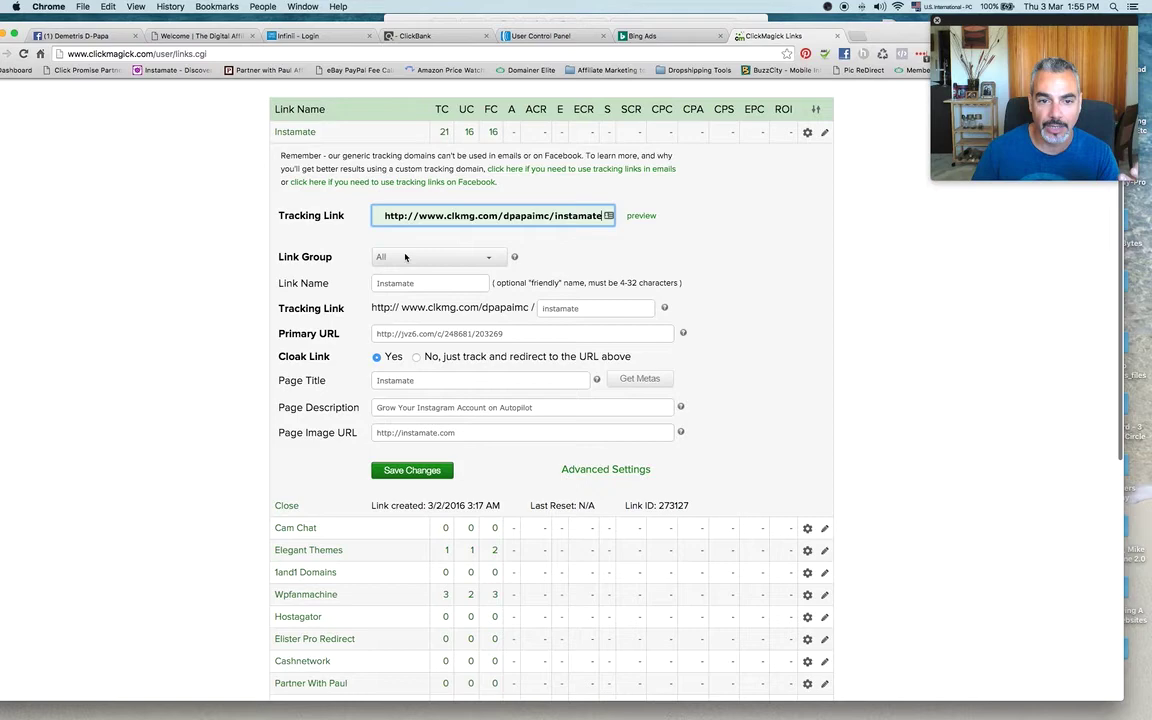
scroll(440, 200, up, 2)
click(444, 200)
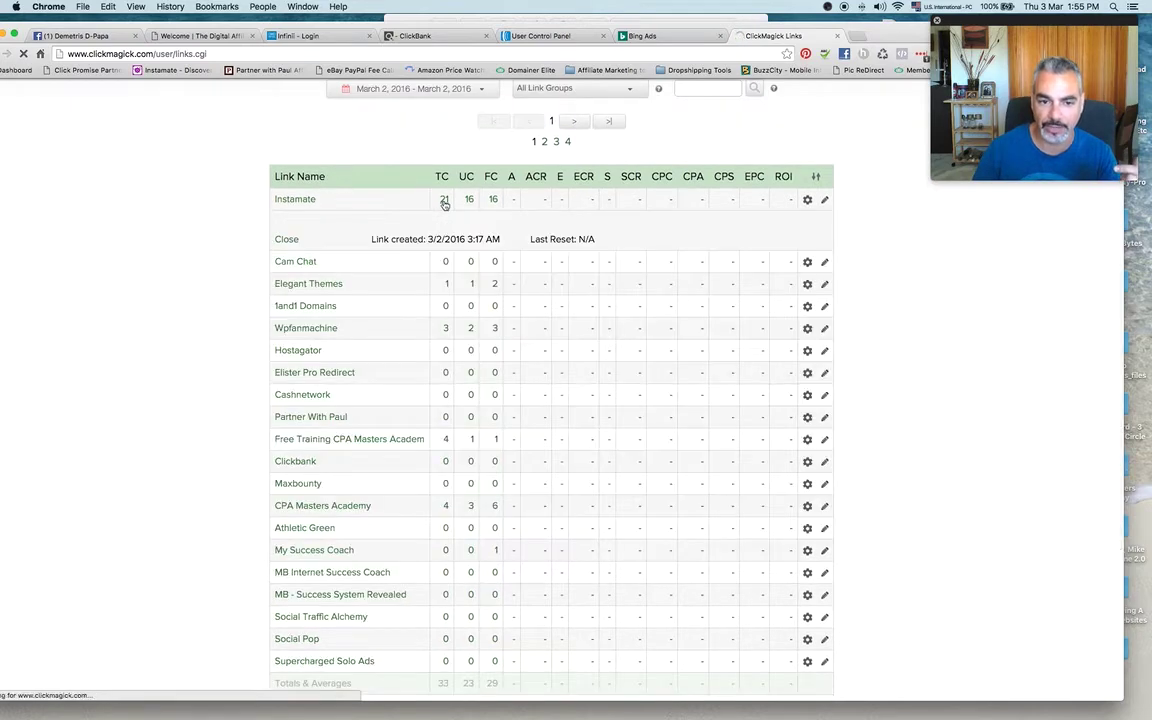
click(444, 200)
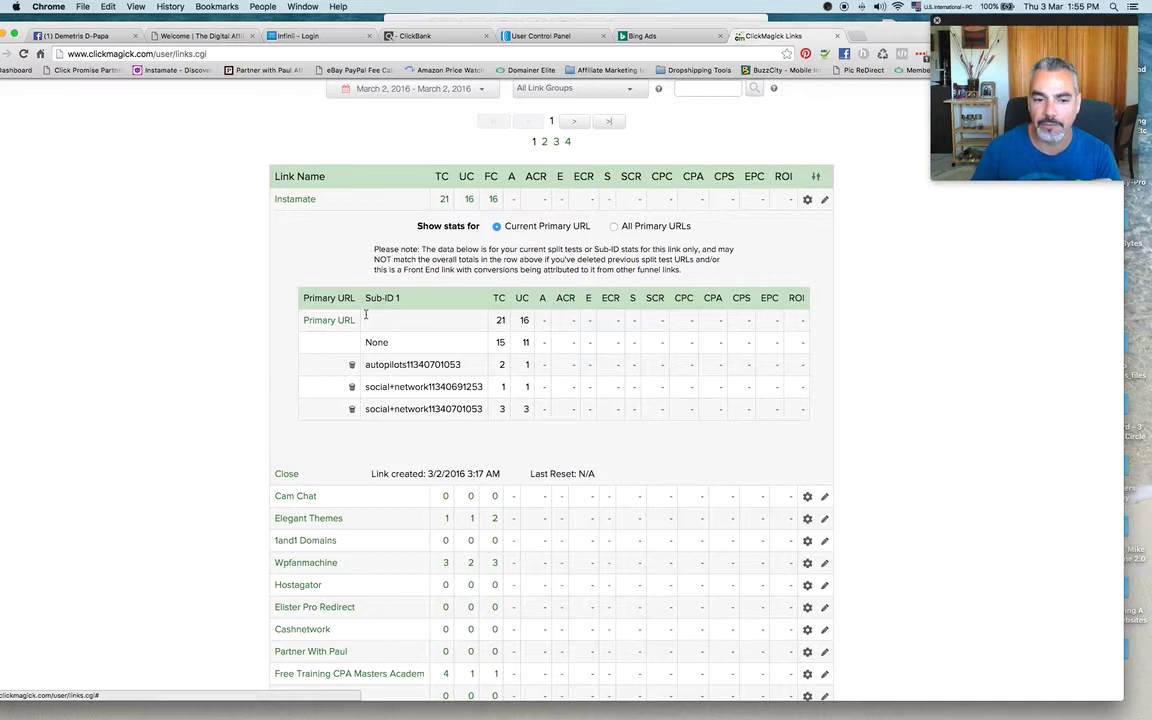
drag(366, 366, 483, 362)
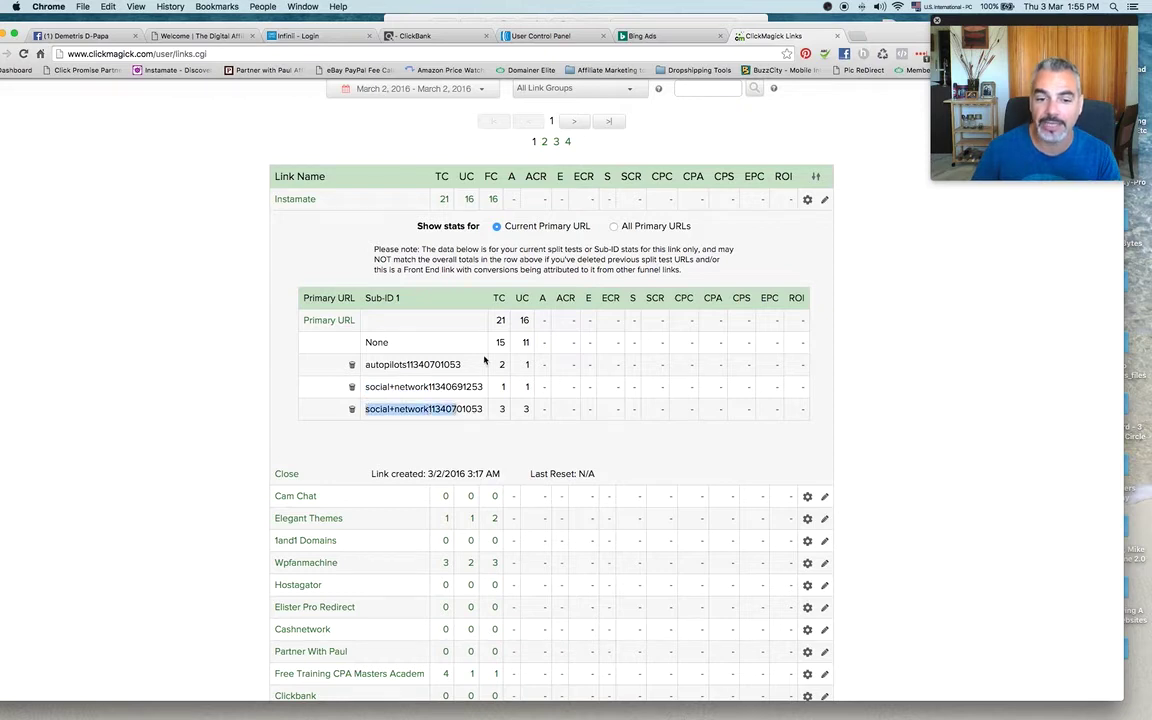
click(483, 362)
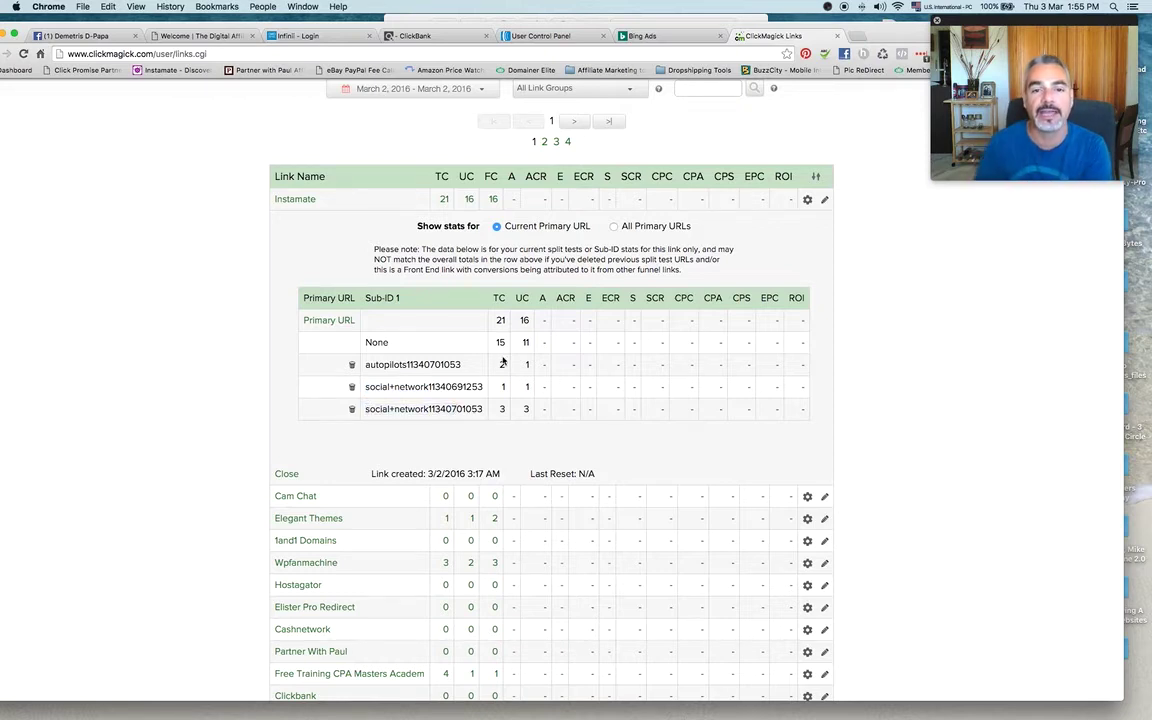
Compare the social+network keyword sub-ID against the Bing Ads ad editor
click(616, 52)
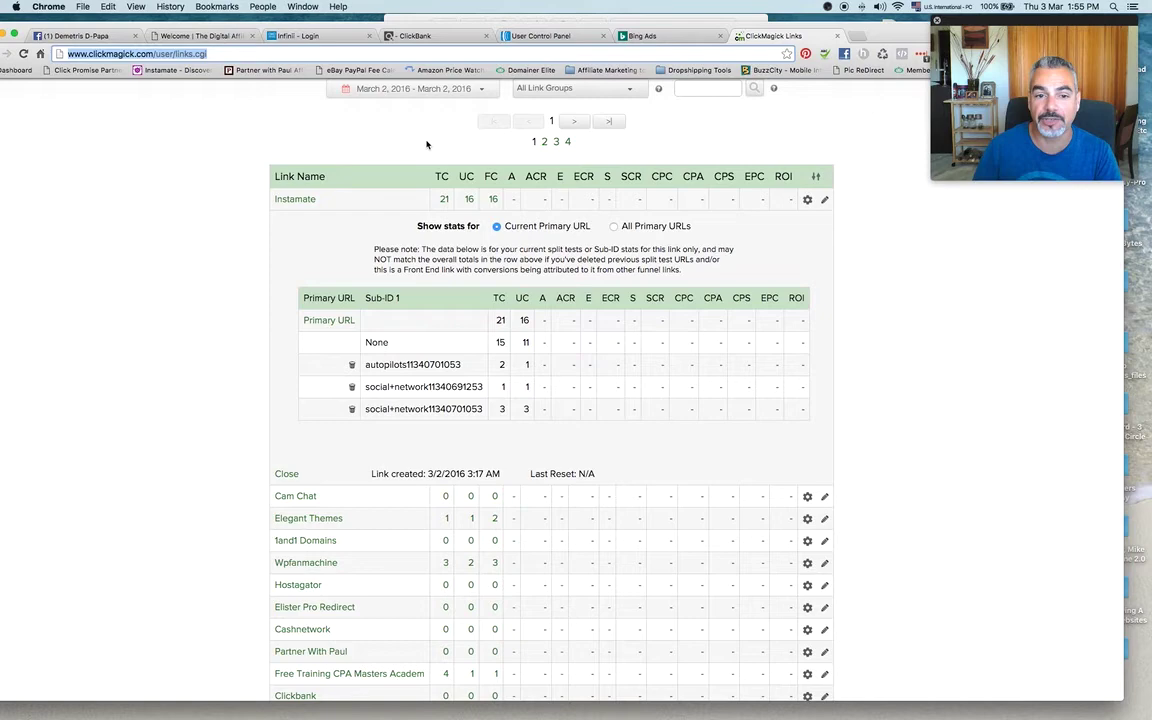
click(630, 35)
scroll(418, 430, down, 1)
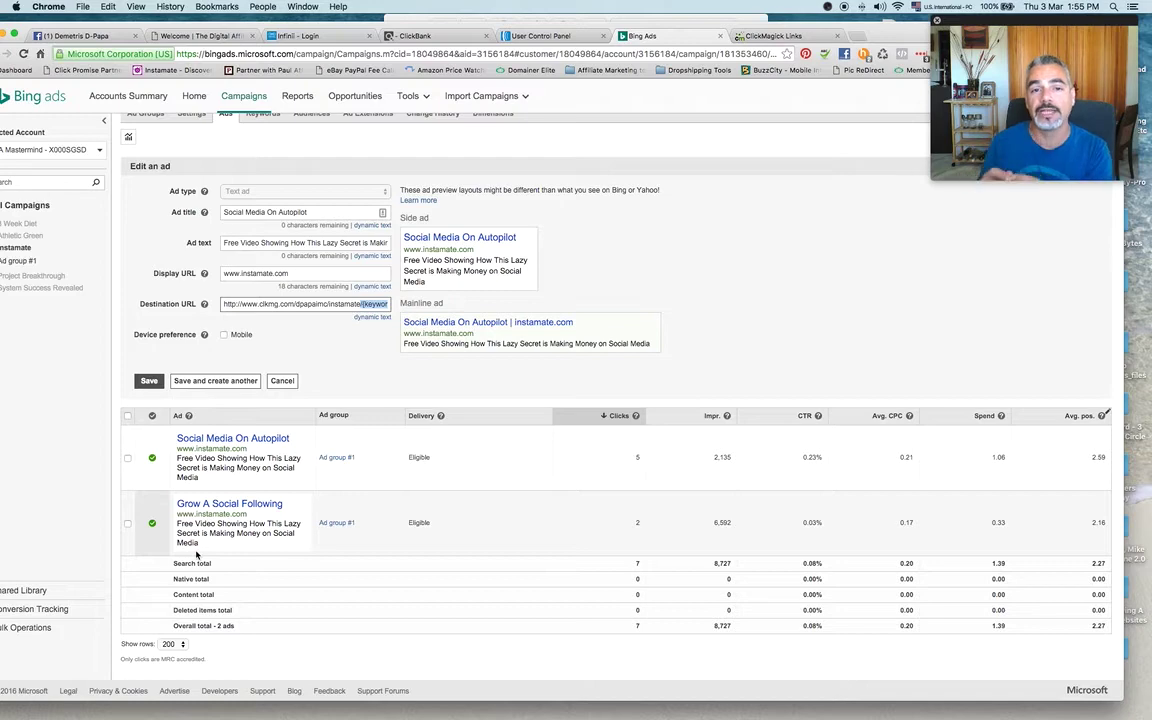
click(730, 36)
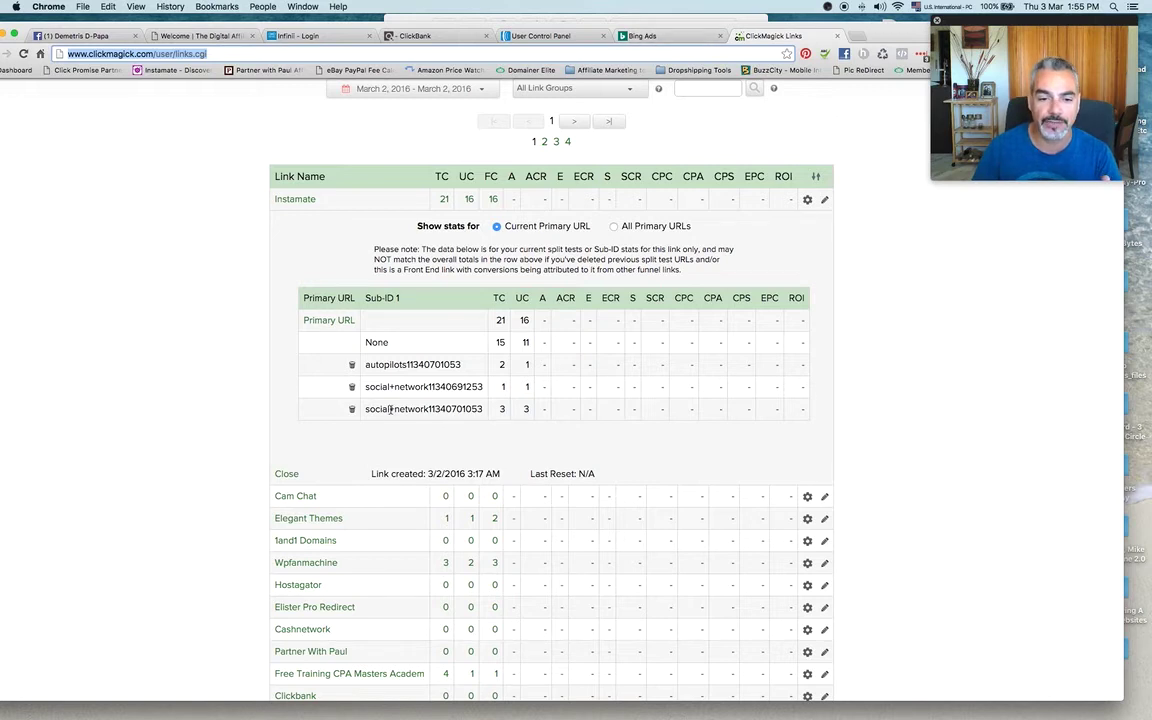
drag(364, 409, 424, 412)
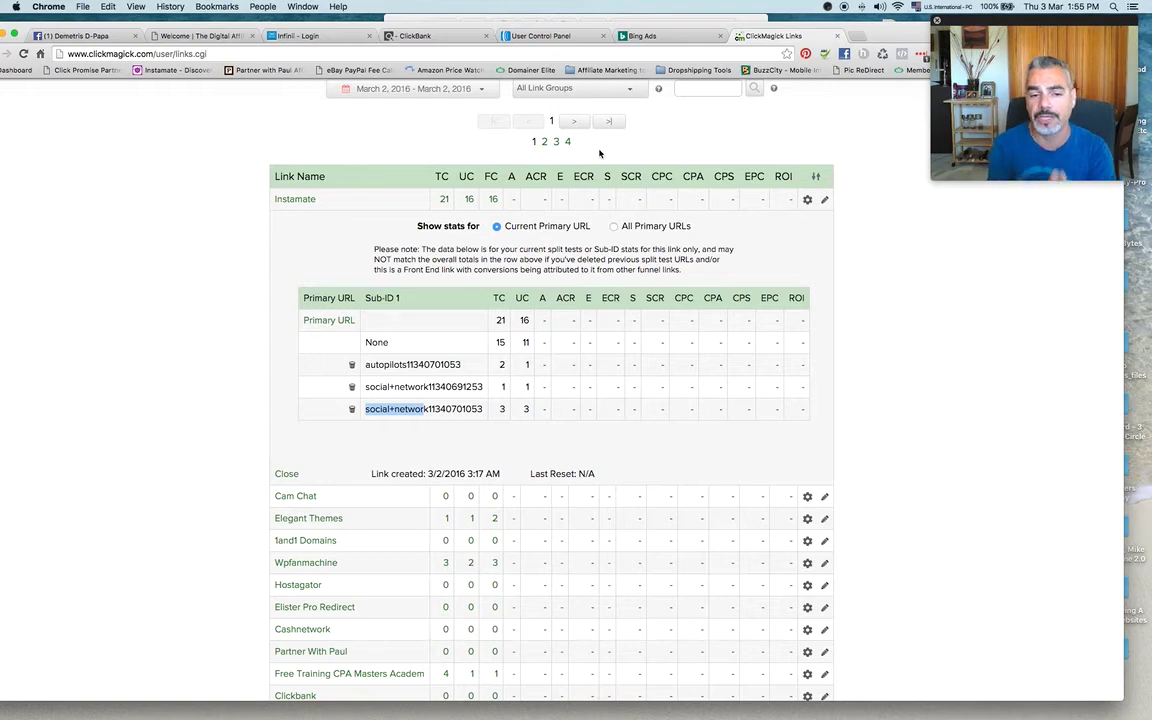
click(660, 36)
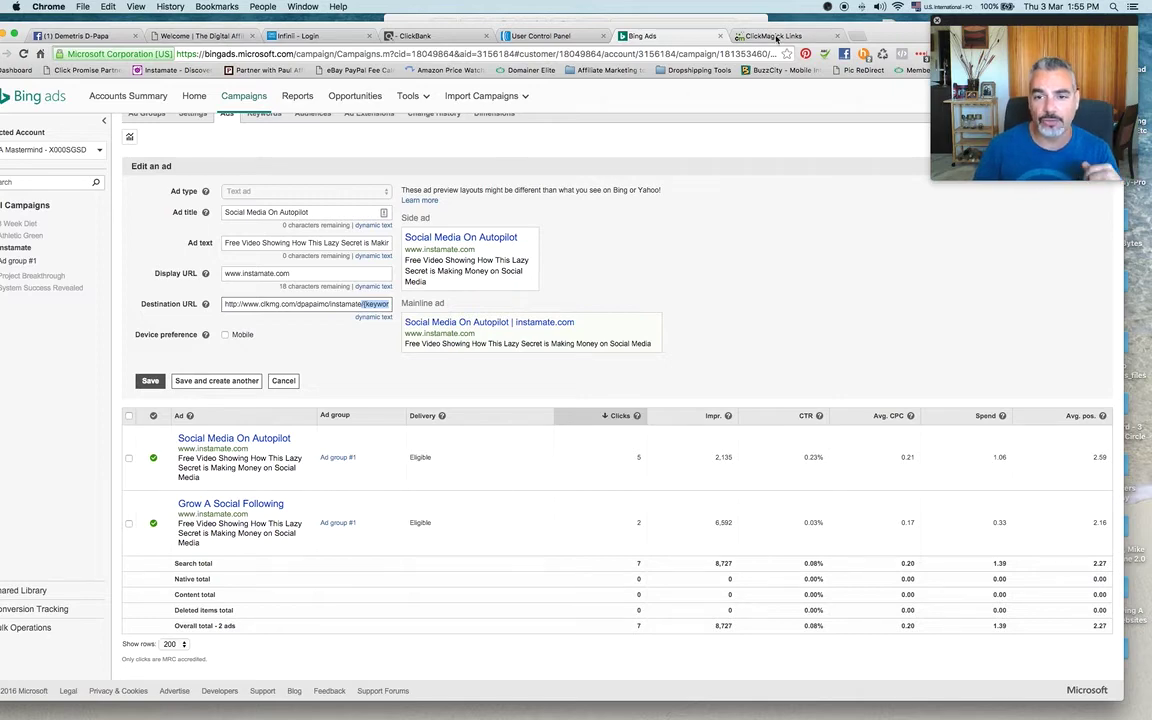
click(776, 37)
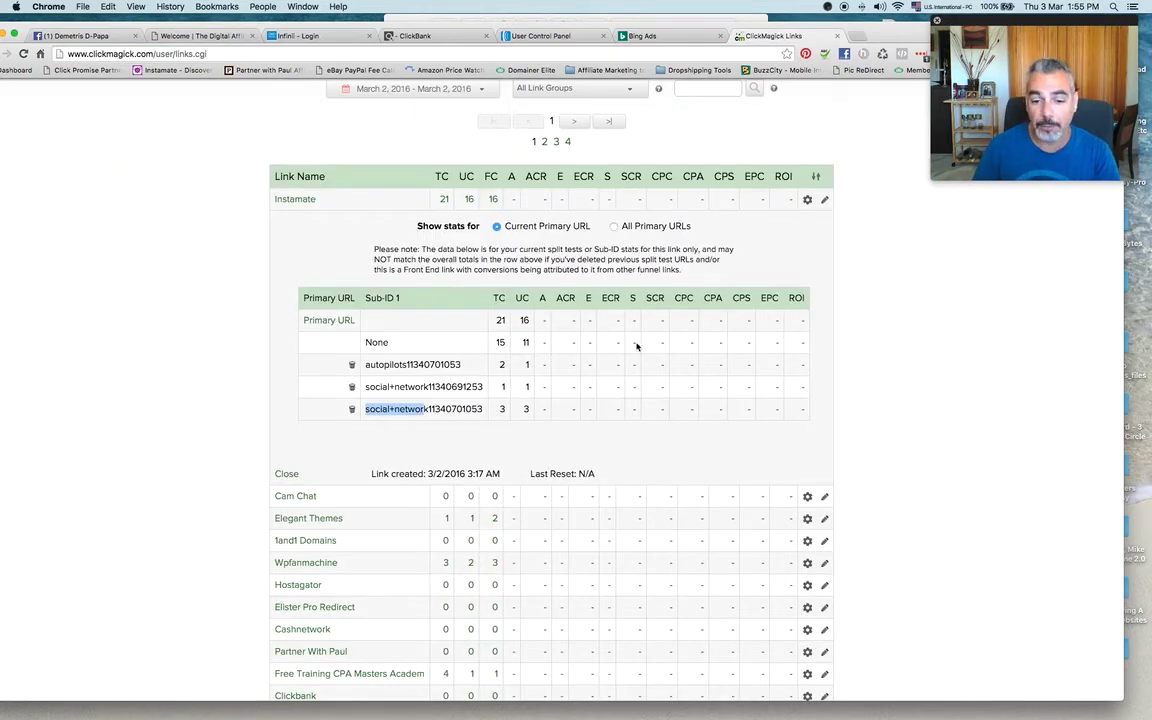
scroll(638, 342, up, 3)
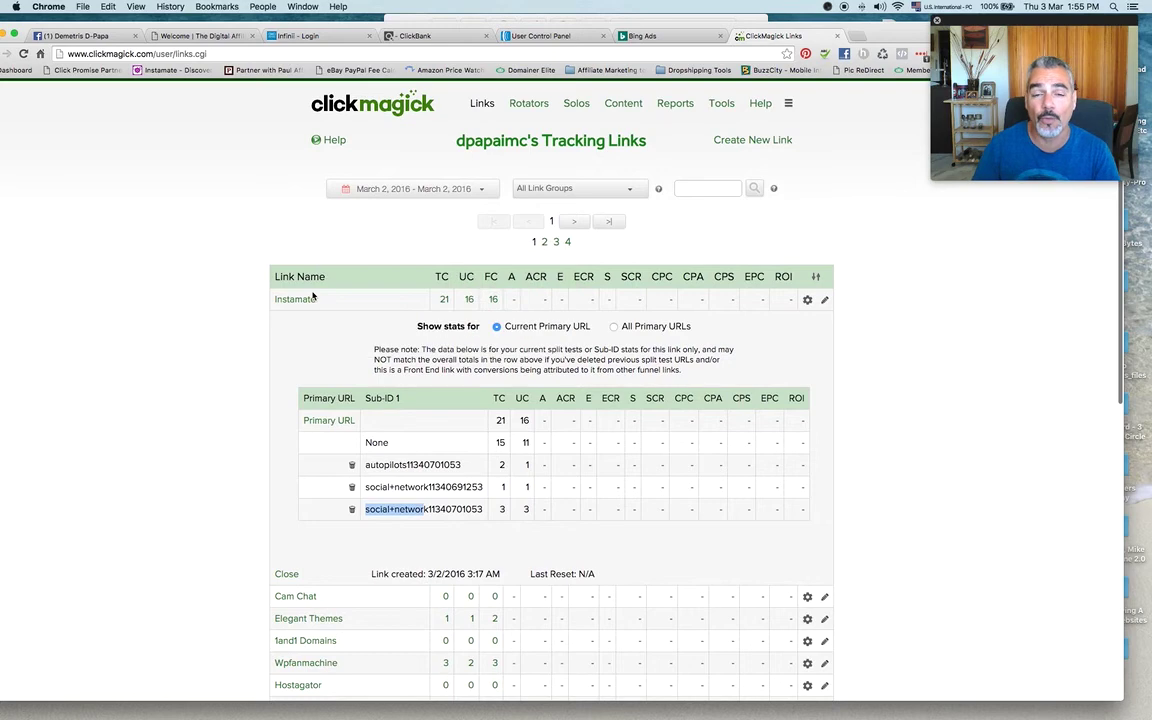
Open the Instamate link's click log and scroll through its click entries
click(467, 300)
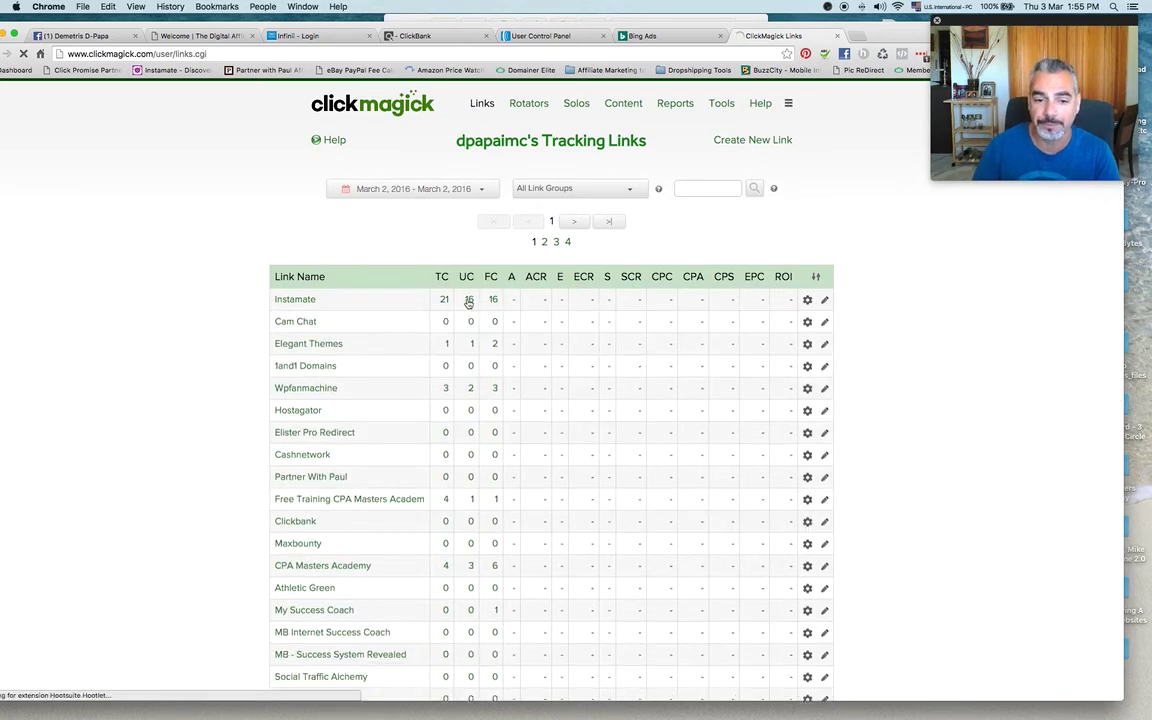
click(469, 302)
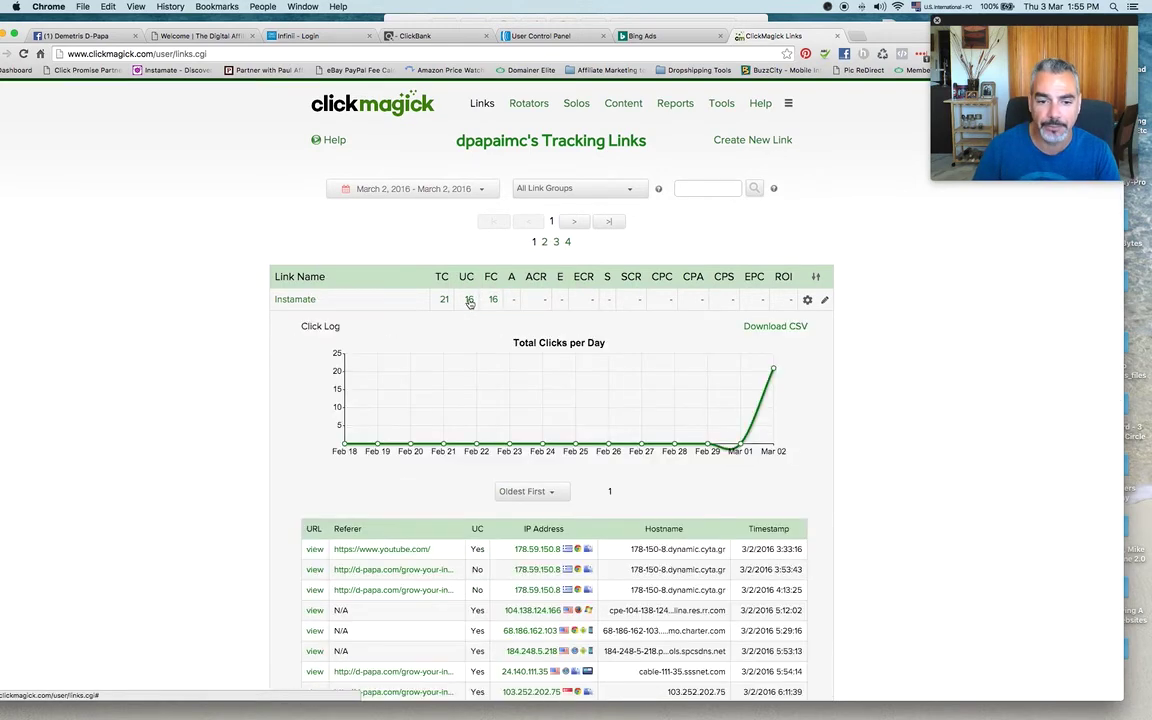
scroll(469, 304, down, 5)
scroll(469, 307, down, 3)
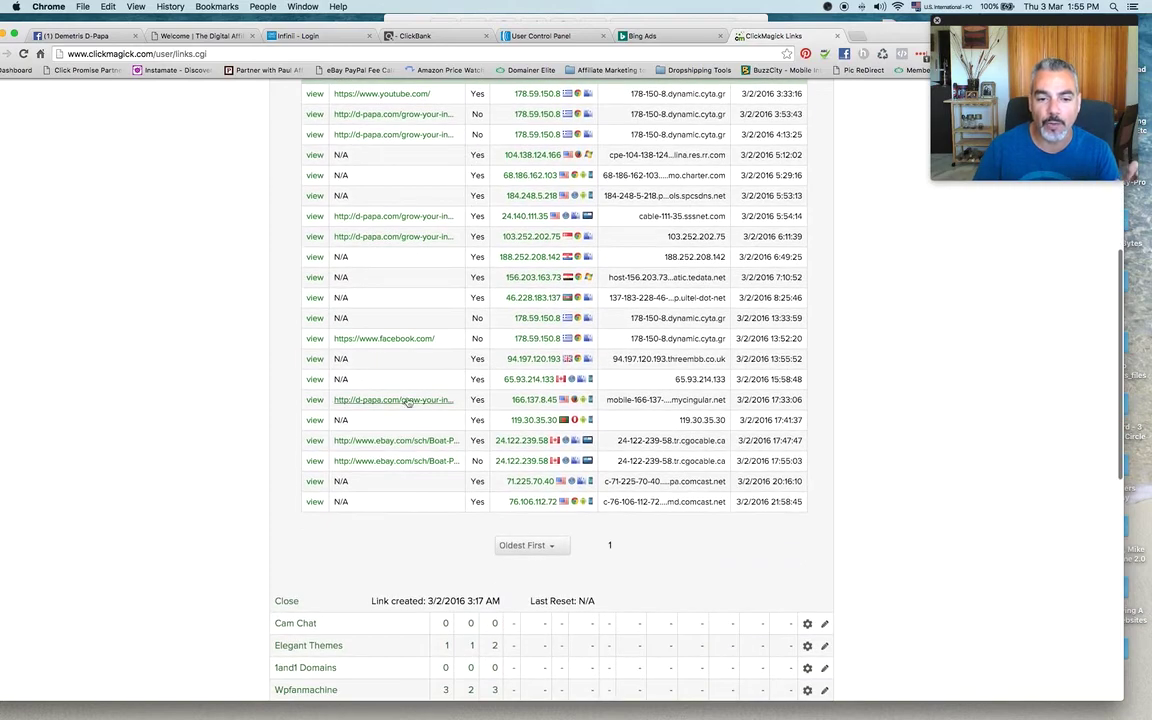
scroll(567, 230, up, 3)
scroll(567, 230, up, 1)
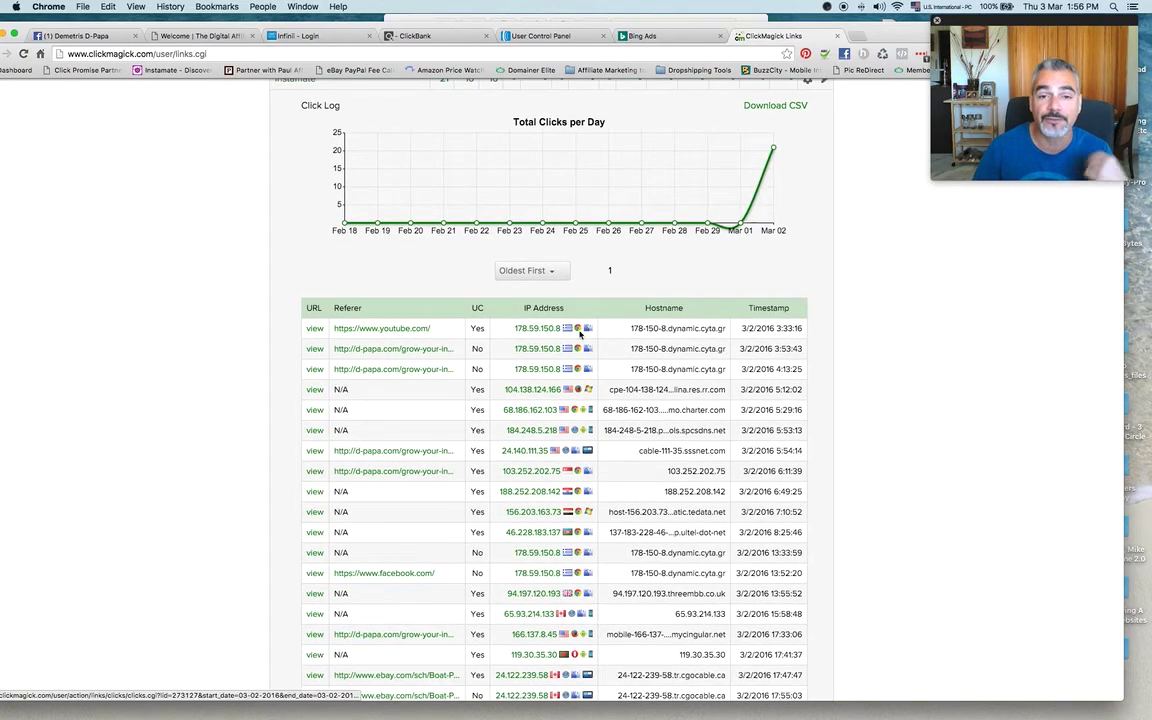
scroll(430, 362, down, 1)
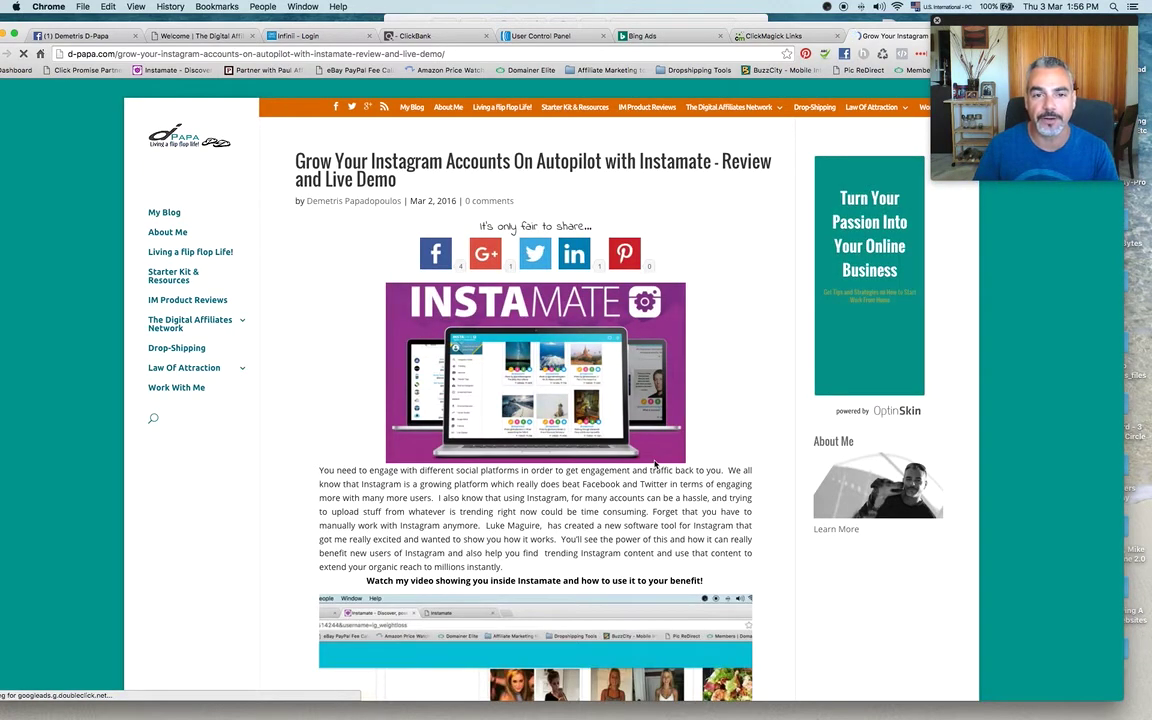
Go back to the ClickMagick Instamate click log and scroll to the top
click(760, 36)
scroll(680, 177, up, 5)
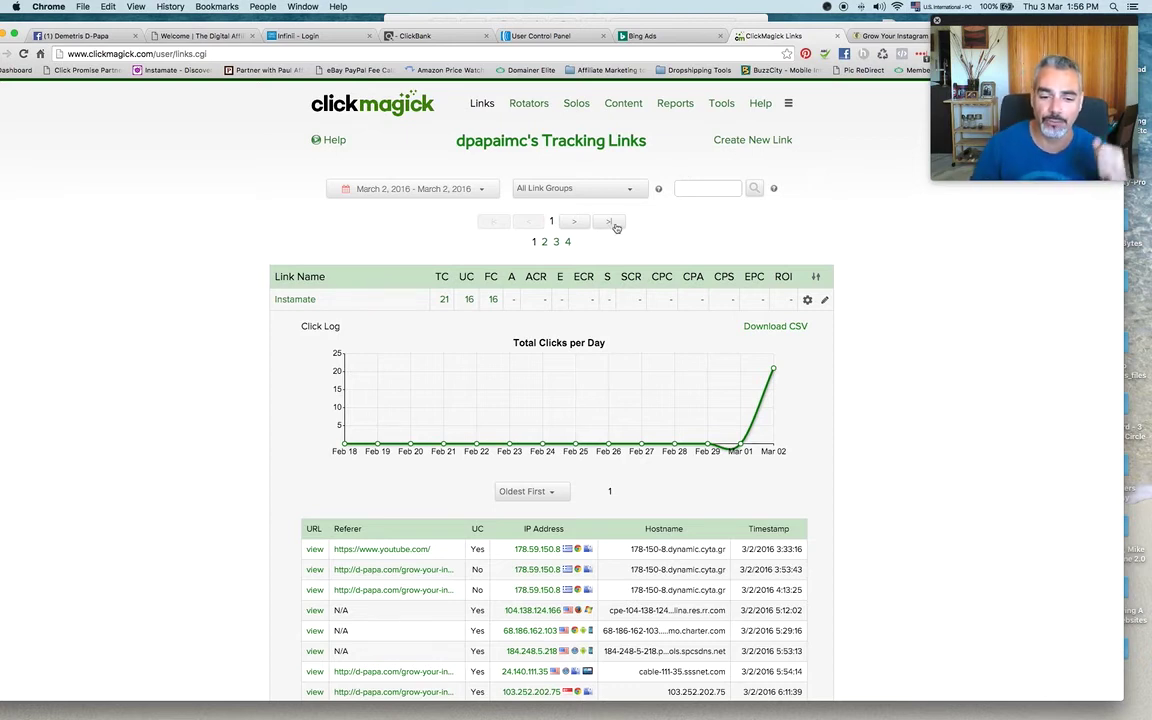
Return to the Bing Ads Instamate ad editor and scroll through its ad stats table
click(657, 37)
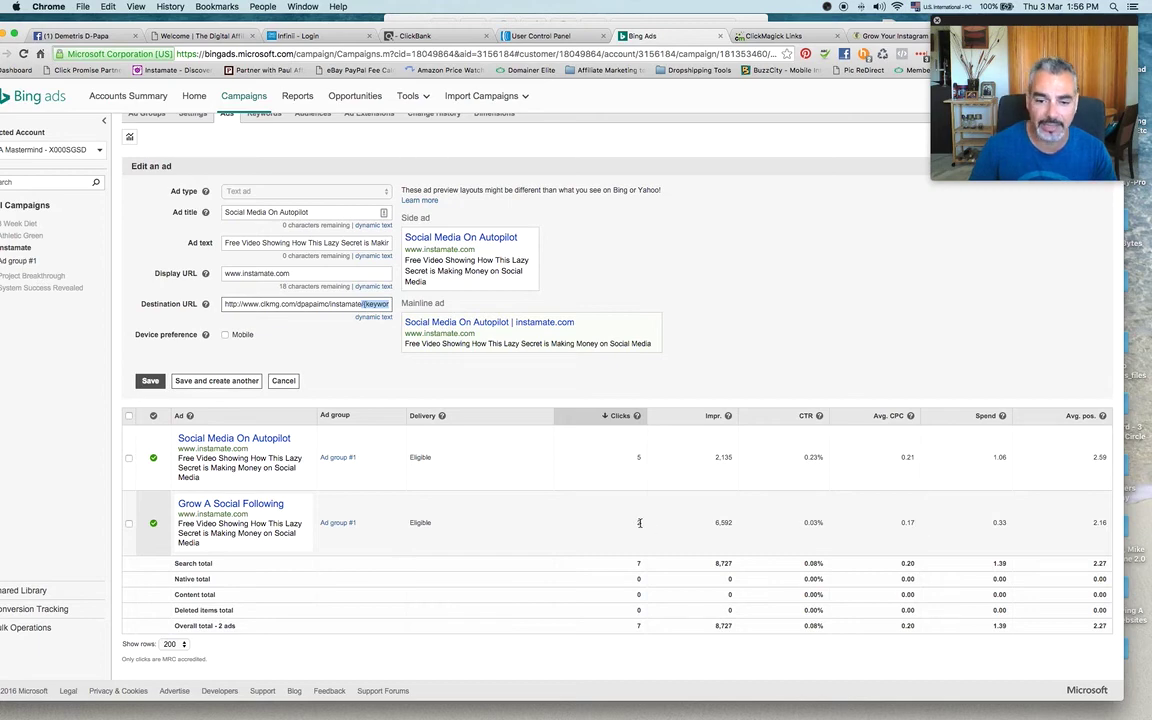
scroll(571, 489, up, 2)
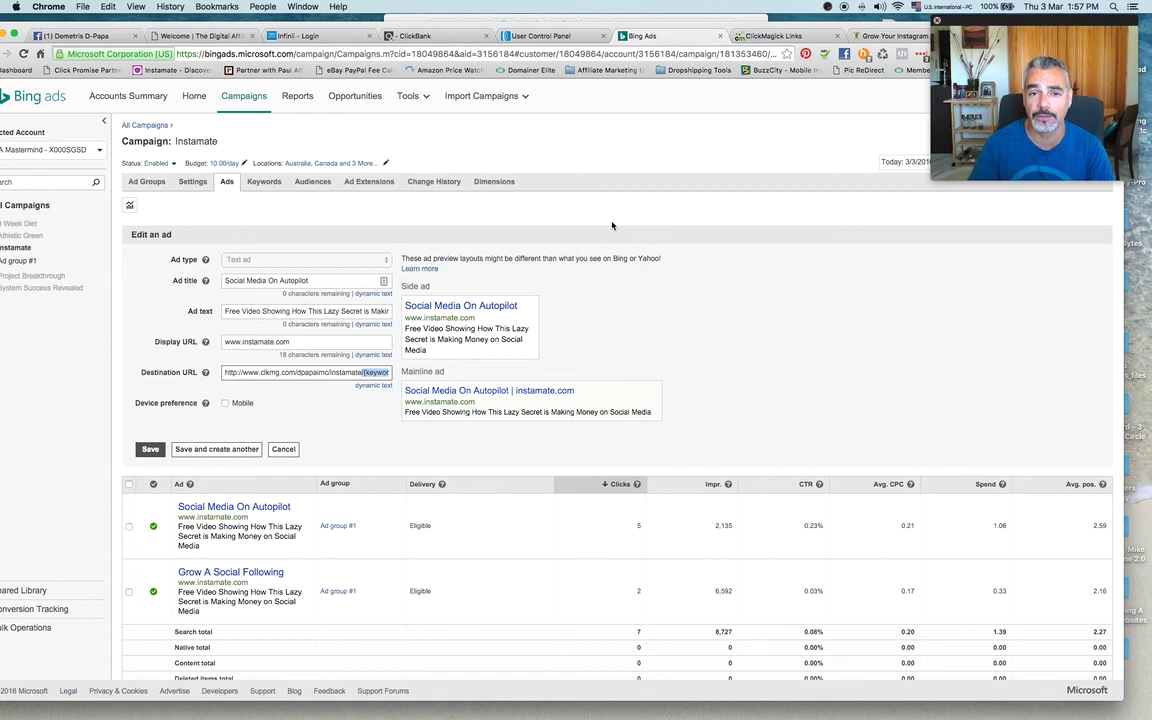
scroll(612, 225, down, 1)
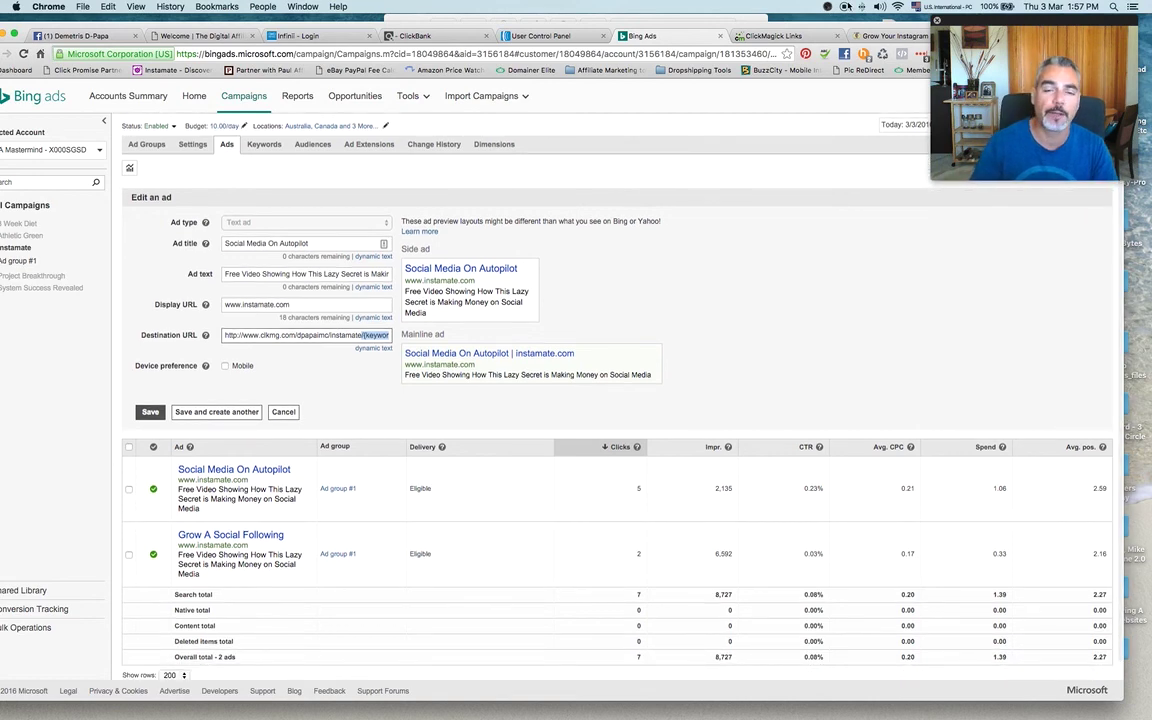